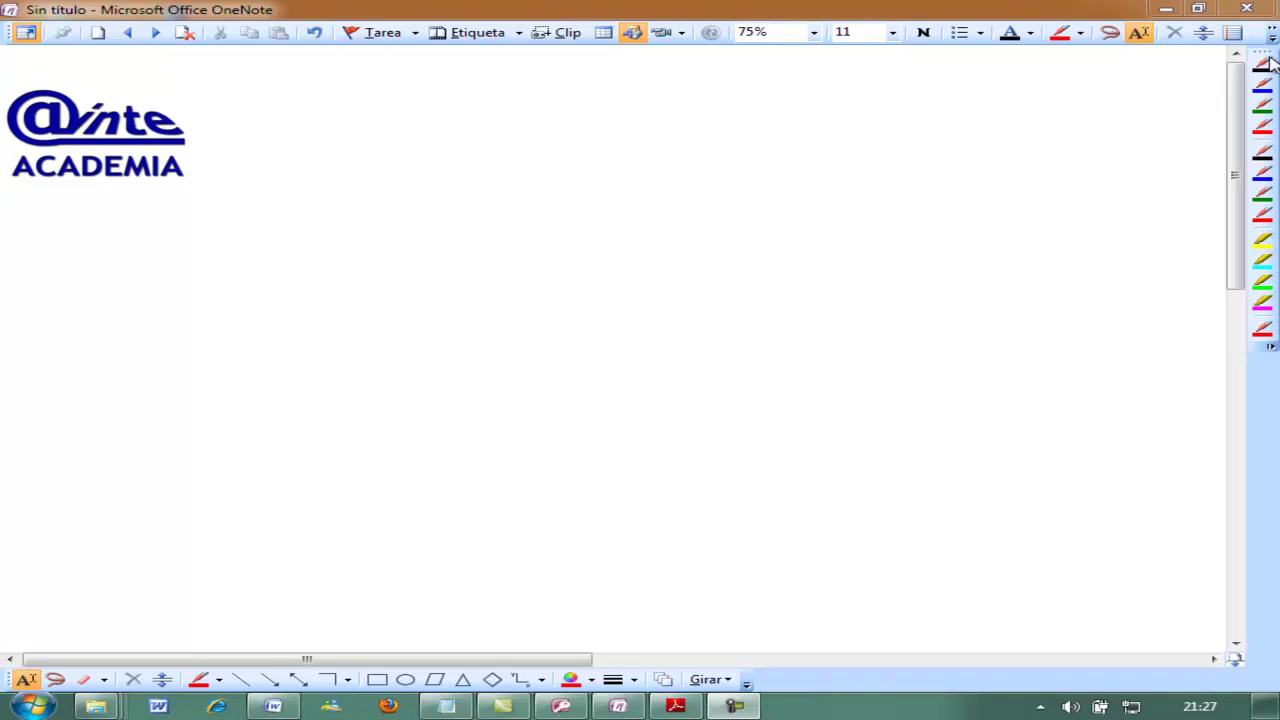
Select the black pen from the pen palette for handwriting
click(1262, 64)
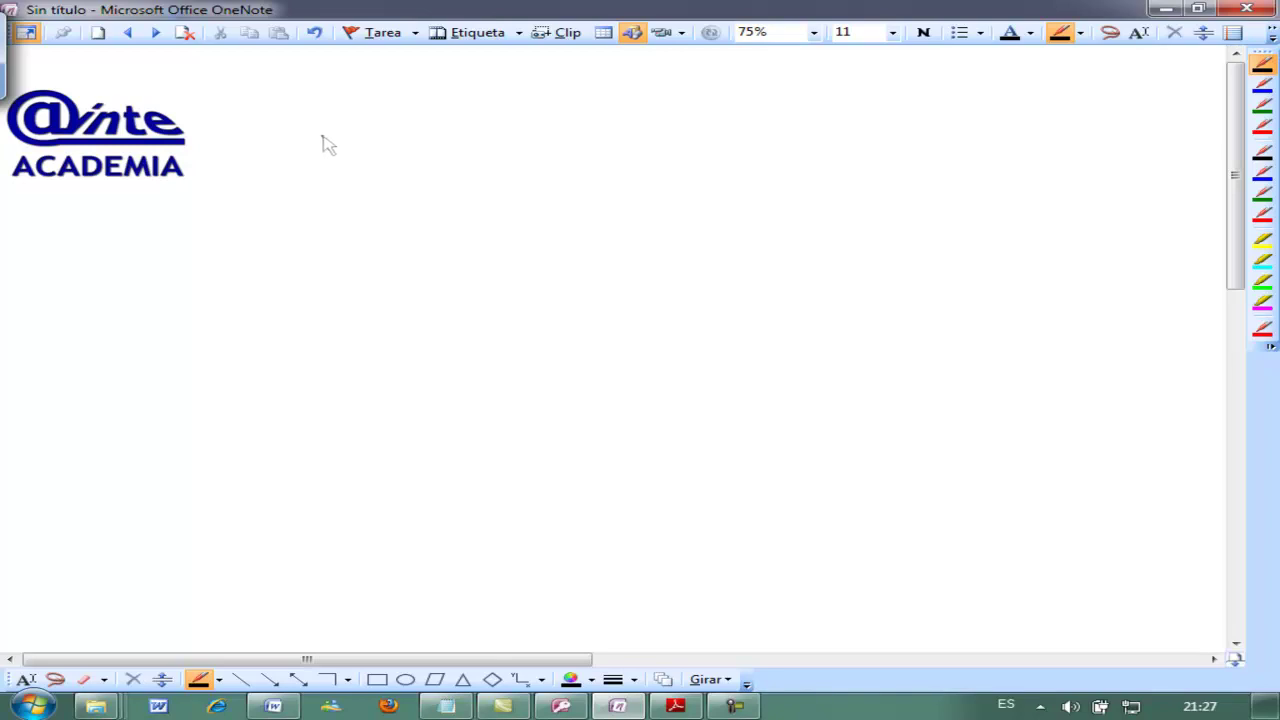
Write μ = 7'4 kg at the top of the page
drag(356, 135, 408, 123)
mouse_move(391, 133)
mouse_down()
mouse_move(445, 136)
mouse_move(465, 110)
mouse_up()
drag(476, 104, 487, 140)
drag(517, 100, 518, 133)
mouse_move(530, 116)
mouse_down()
mouse_move(555, 142)
mouse_move(540, 166)
mouse_up()
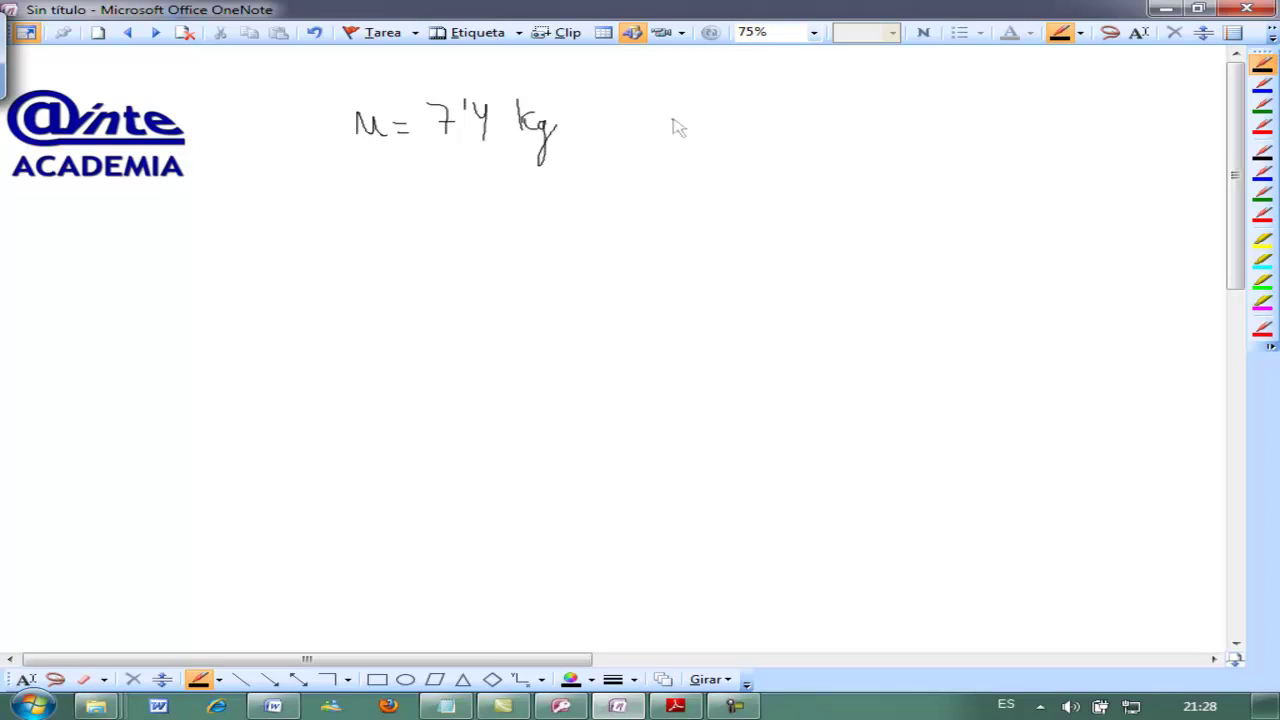
Write σ = 0'6 kg to the right of the mean
mouse_move(674, 124)
mouse_down()
mouse_move(677, 102)
mouse_move(706, 118)
mouse_up()
drag(675, 120, 780, 108)
drag(795, 117, 812, 116)
mouse_move(795, 127)
mouse_down()
mouse_move(849, 97)
mouse_move(911, 124)
mouse_move(957, 112)
mouse_up()
click(909, 121)
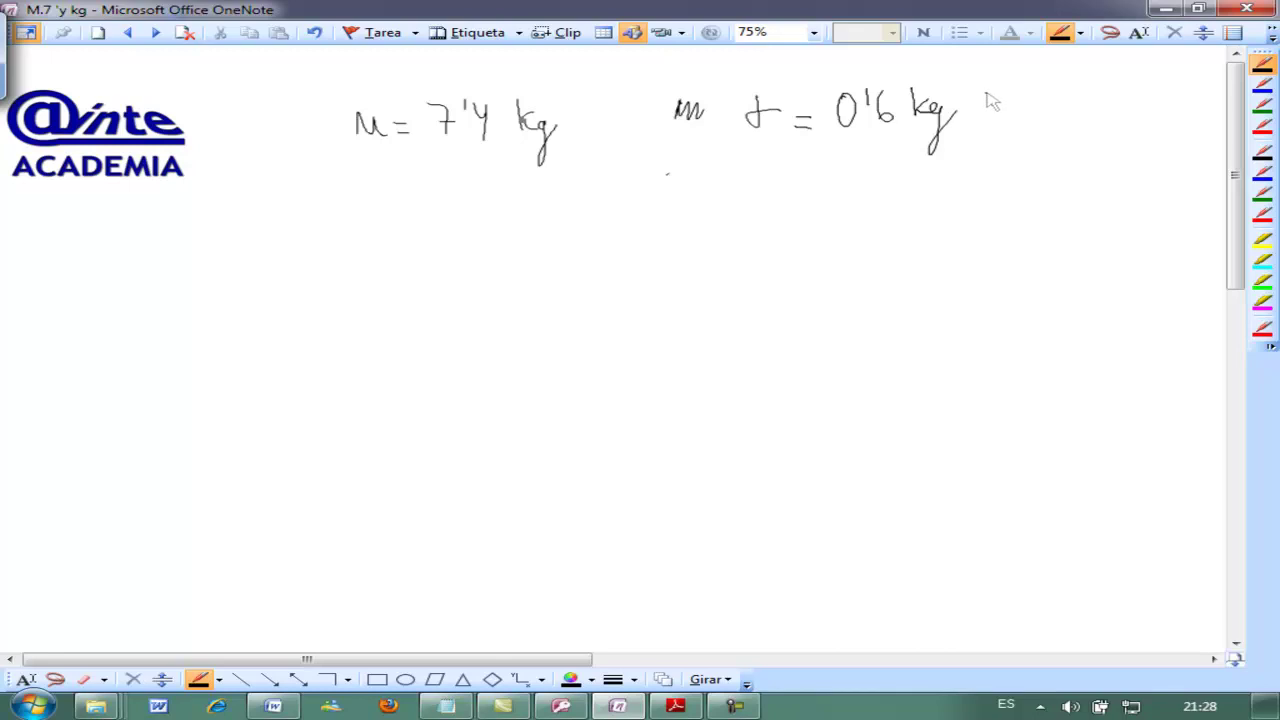
click(848, 157)
Write n = 30 below the standard deviation
mouse_move(650, 187)
mouse_down()
mouse_move(651, 212)
mouse_move(710, 190)
mouse_up()
mouse_move(686, 203)
mouse_down()
mouse_move(734, 186)
mouse_move(722, 207)
mouse_move(765, 178)
mouse_up()
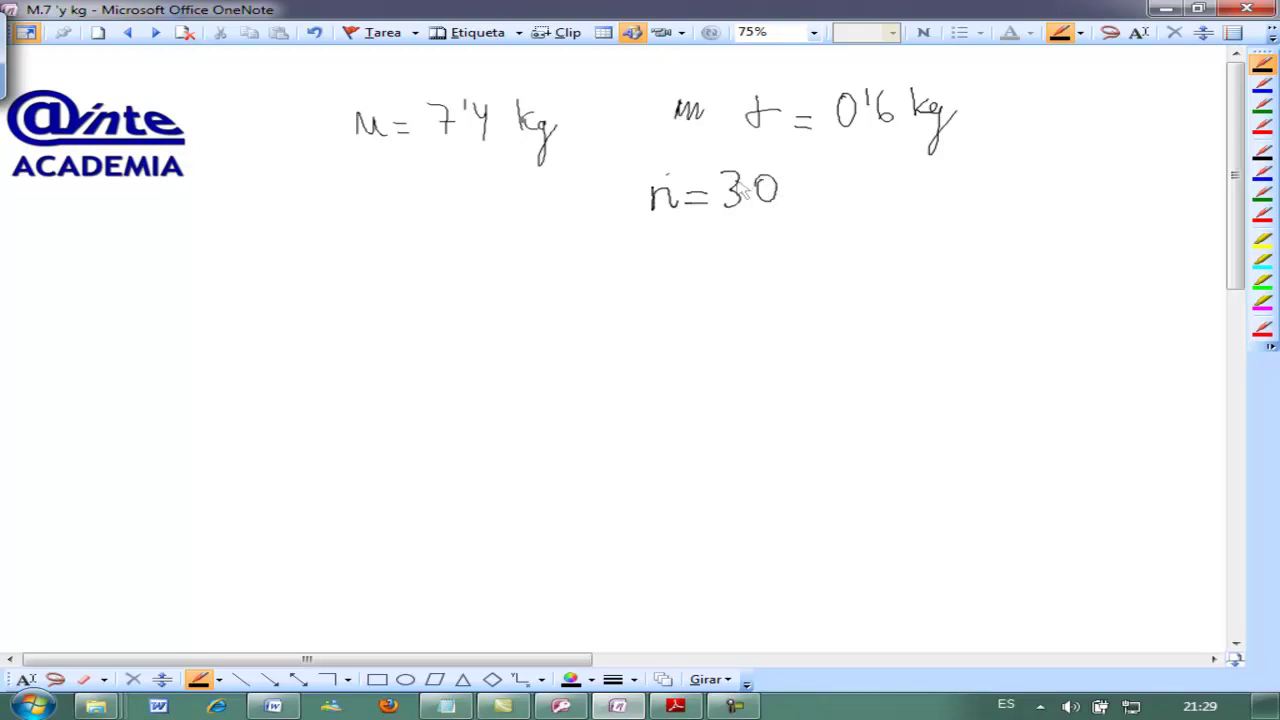
click(717, 227)
click(406, 322)
Write the sampling distribution (7'4, 0'6/√30) followed by an arrow
drag(386, 256, 388, 342)
mouse_move(418, 282)
mouse_down()
mouse_move(432, 306)
mouse_move(471, 290)
mouse_move(510, 336)
mouse_up()
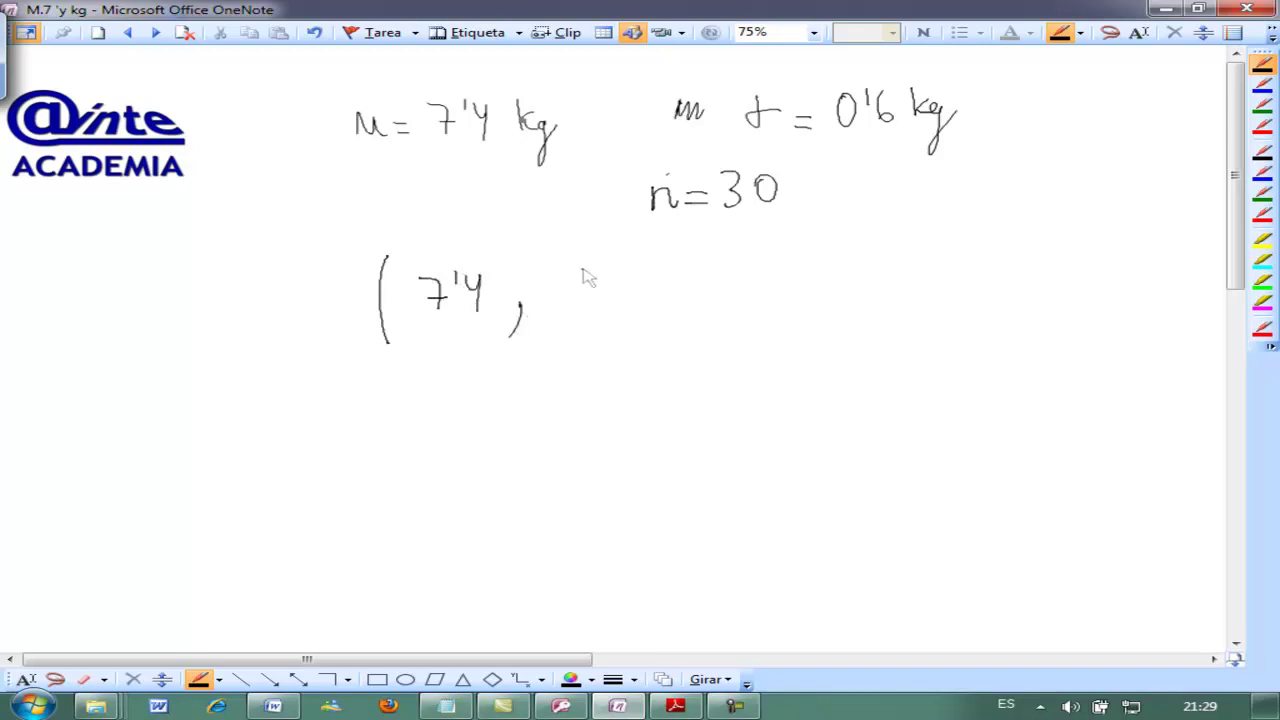
drag(588, 270, 586, 272)
mouse_move(607, 266)
mouse_down()
mouse_move(618, 294)
mouse_move(642, 302)
mouse_up()
mouse_move(578, 326)
mouse_down()
mouse_move(630, 314)
mouse_move(612, 337)
mouse_move(621, 319)
mouse_up()
drag(644, 258, 648, 352)
mouse_move(670, 303)
mouse_down()
mouse_move(703, 302)
mouse_move(690, 309)
mouse_up()
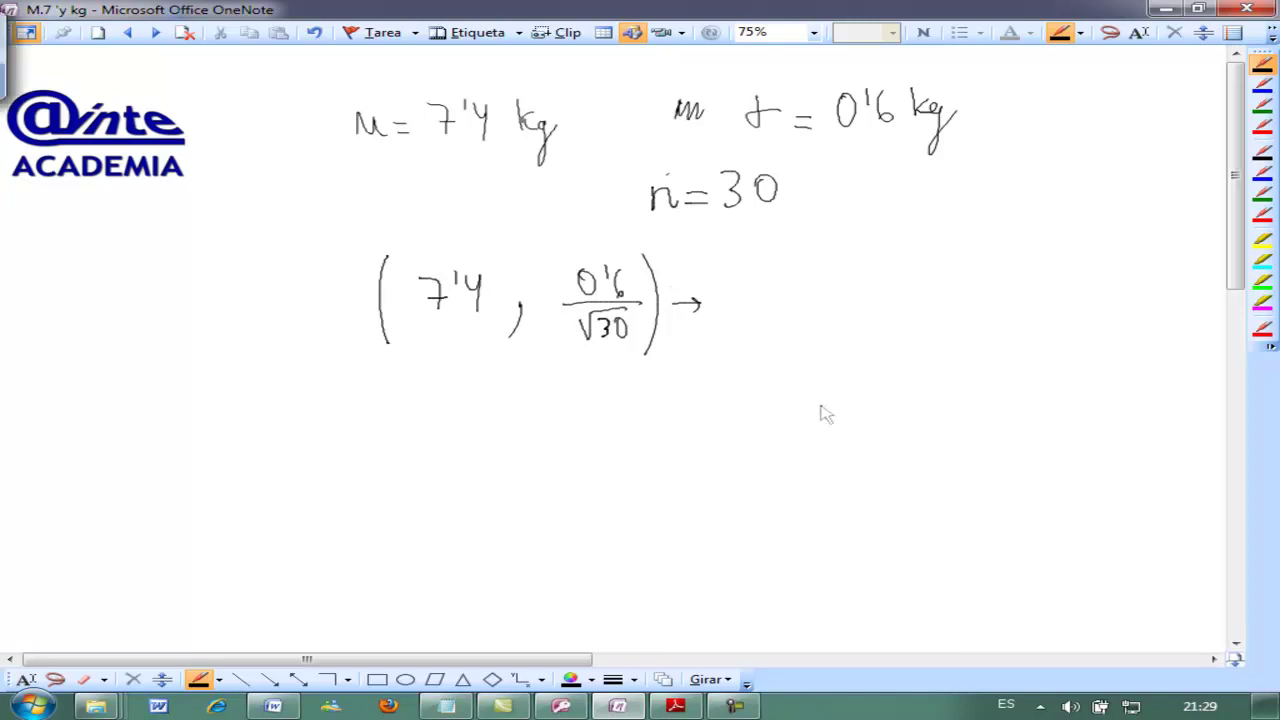
Write the simplified distribution (7'4, 0'11) after the arrow
drag(746, 252, 758, 332)
mouse_move(762, 278)
mouse_down()
mouse_move(782, 302)
mouse_move(803, 278)
mouse_move(840, 322)
mouse_up()
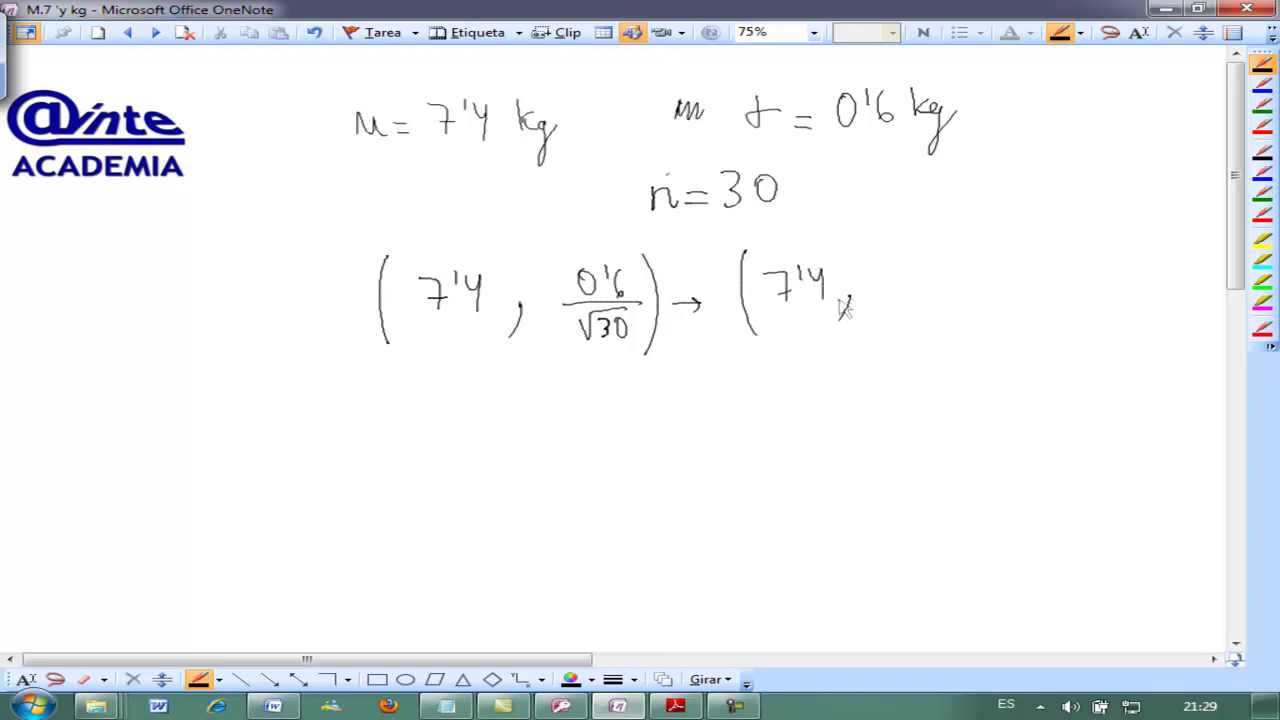
drag(898, 276, 892, 280)
mouse_move(912, 274)
mouse_down()
mouse_move(926, 298)
mouse_move(951, 298)
mouse_up()
drag(959, 249, 960, 336)
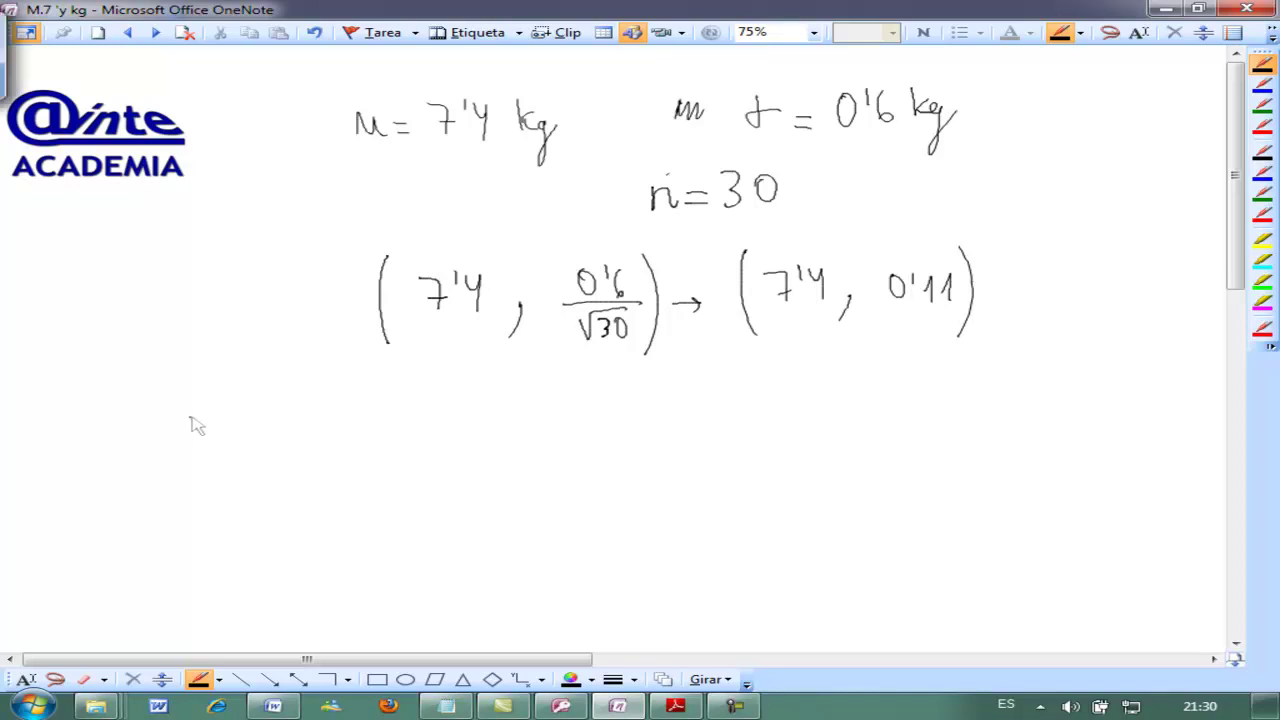
Write the probability P(6'5 < x̄ < 7'5) on the next line
mouse_move(170, 398)
mouse_down()
mouse_move(174, 444)
mouse_move(172, 414)
mouse_up()
drag(226, 380, 224, 450)
mouse_move(256, 404)
mouse_down()
mouse_move(246, 420)
mouse_move(265, 410)
mouse_up()
mouse_move(286, 404)
mouse_down()
mouse_move(272, 428)
mouse_move(366, 428)
mouse_up()
mouse_move(366, 404)
mouse_down()
mouse_move(360, 419)
mouse_move(365, 396)
mouse_move(410, 425)
mouse_move(442, 424)
mouse_move(460, 404)
mouse_move(474, 422)
mouse_up()
mouse_move(486, 373)
mouse_down()
mouse_move(500, 410)
mouse_move(488, 445)
mouse_up()
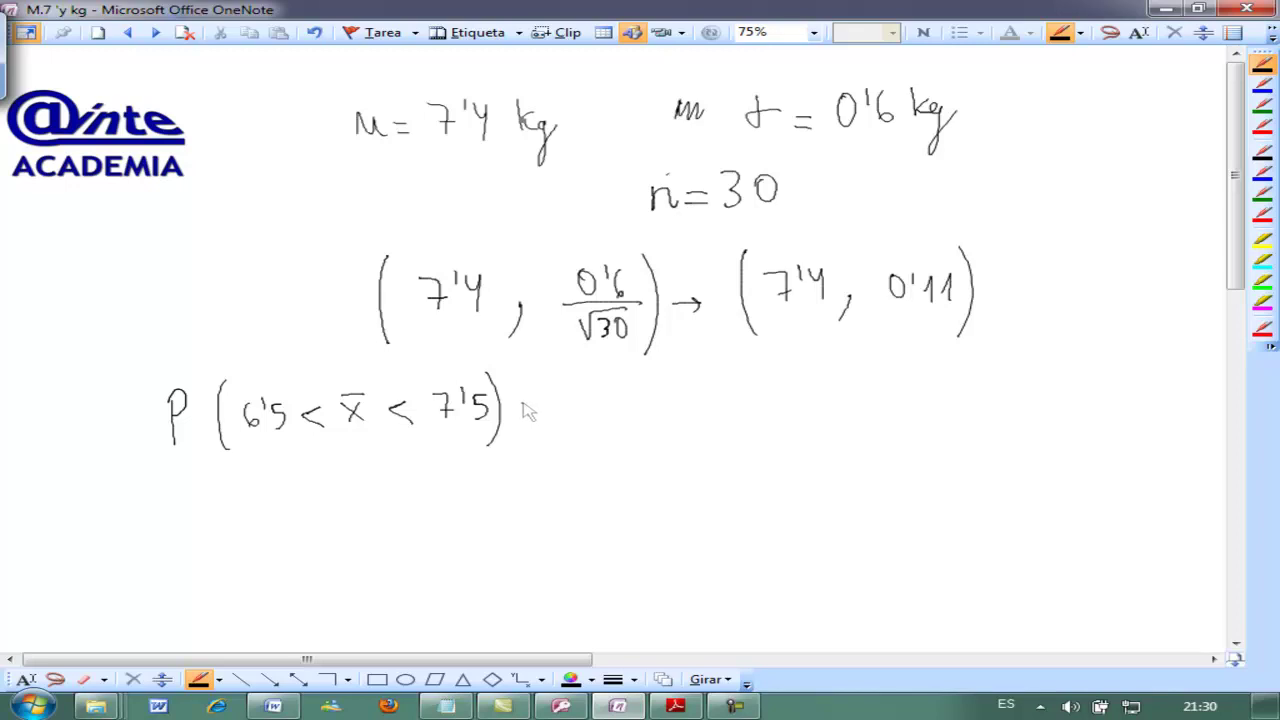
Write = P( with numerator 6'5 − 7'4 over a fraction bar, undoing a stray 4
mouse_move(521, 410)
mouse_down()
mouse_move(558, 408)
mouse_move(560, 421)
mouse_up()
mouse_move(610, 384)
mouse_down()
mouse_move(610, 422)
mouse_move(612, 404)
mouse_up()
drag(666, 362, 668, 450)
mouse_move(696, 381)
mouse_down()
mouse_move(687, 402)
mouse_move(707, 389)
mouse_move(736, 396)
mouse_move(732, 408)
mouse_up()
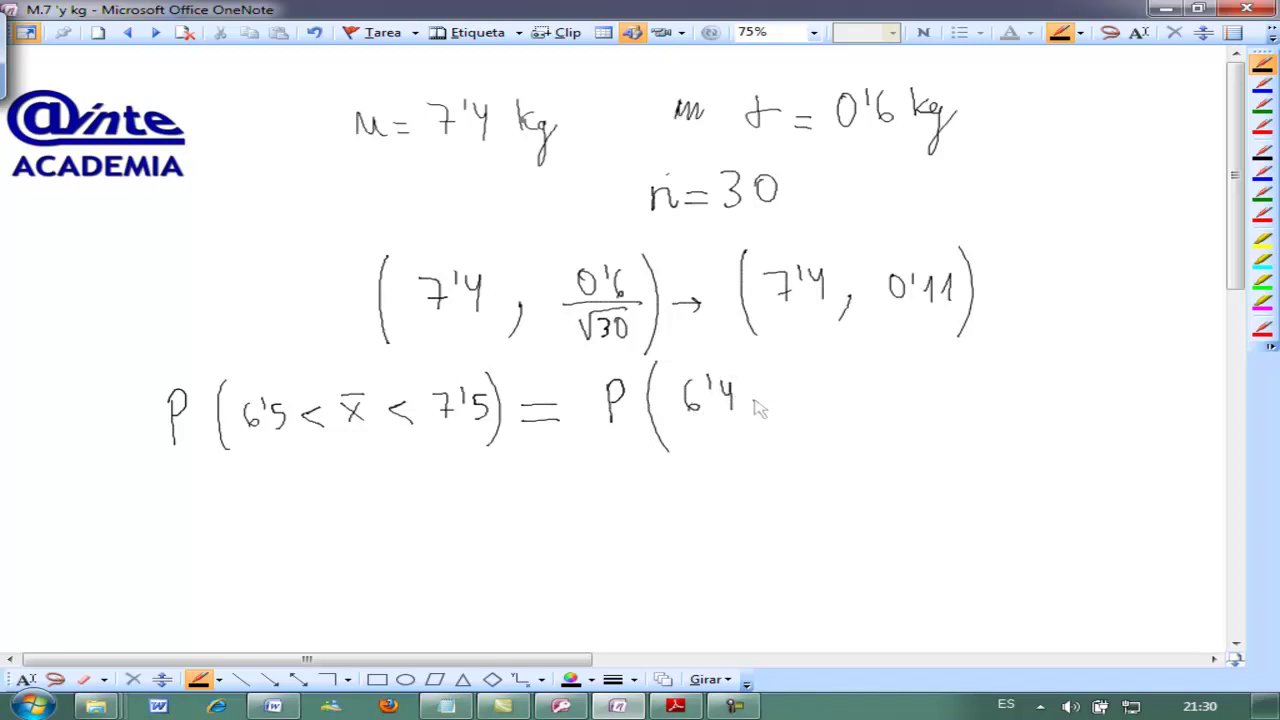
key(ctrl)
key(ctrl+z)
mouse_move(728, 386)
mouse_down()
mouse_move(732, 408)
mouse_move(741, 381)
mouse_move(800, 405)
mouse_move(815, 388)
mouse_up()
drag(823, 378, 834, 402)
drag(676, 416, 842, 416)
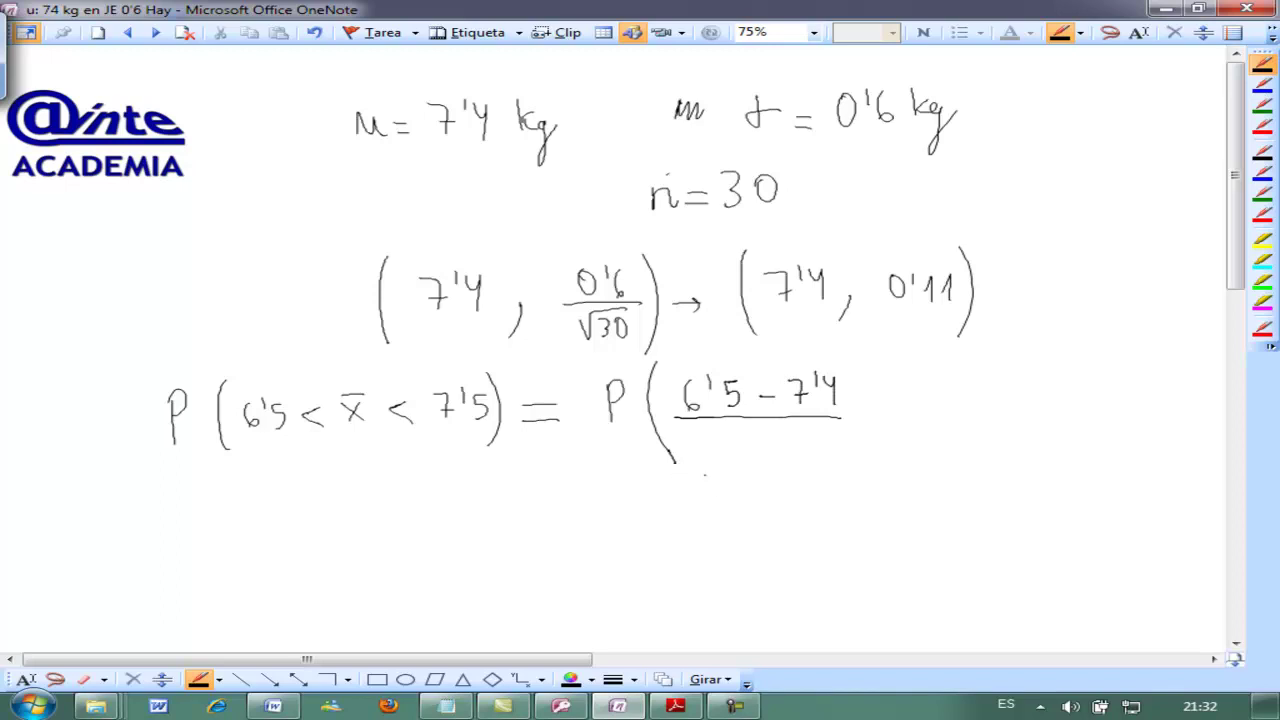
Add denominator 0'11, then < x̄ < (7'5 − 7'4)/0'11) = to complete the inequality
drag(742, 432, 788, 457)
mouse_move(884, 408)
mouse_down()
mouse_move(884, 430)
mouse_move(922, 426)
mouse_move(906, 427)
mouse_up()
drag(905, 399, 967, 428)
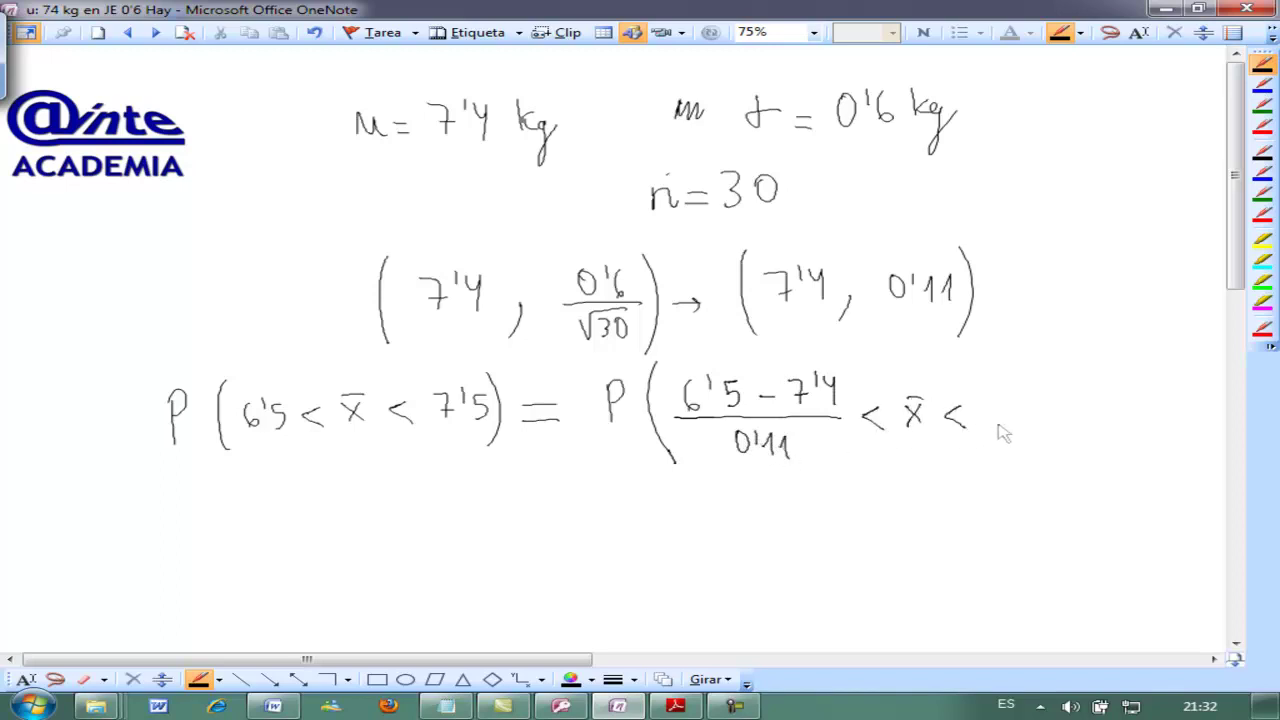
mouse_move(990, 386)
mouse_down()
mouse_move(1006, 385)
mouse_move(998, 408)
mouse_move(1013, 392)
mouse_up()
drag(1032, 383, 1026, 408)
mouse_move(1044, 401)
mouse_down()
mouse_move(1071, 408)
mouse_move(1087, 393)
mouse_up()
drag(1096, 382, 1104, 396)
drag(1103, 382, 1104, 408)
mouse_move(988, 421)
mouse_down()
mouse_move(1114, 421)
mouse_move(1050, 433)
mouse_up()
drag(1062, 428, 1064, 446)
drag(1076, 428, 1078, 446)
drag(1118, 362, 1126, 446)
drag(1140, 405, 1158, 414)
Begin a new line with = P(
drag(170, 531, 192, 531)
drag(170, 542, 212, 548)
drag(212, 512, 247, 566)
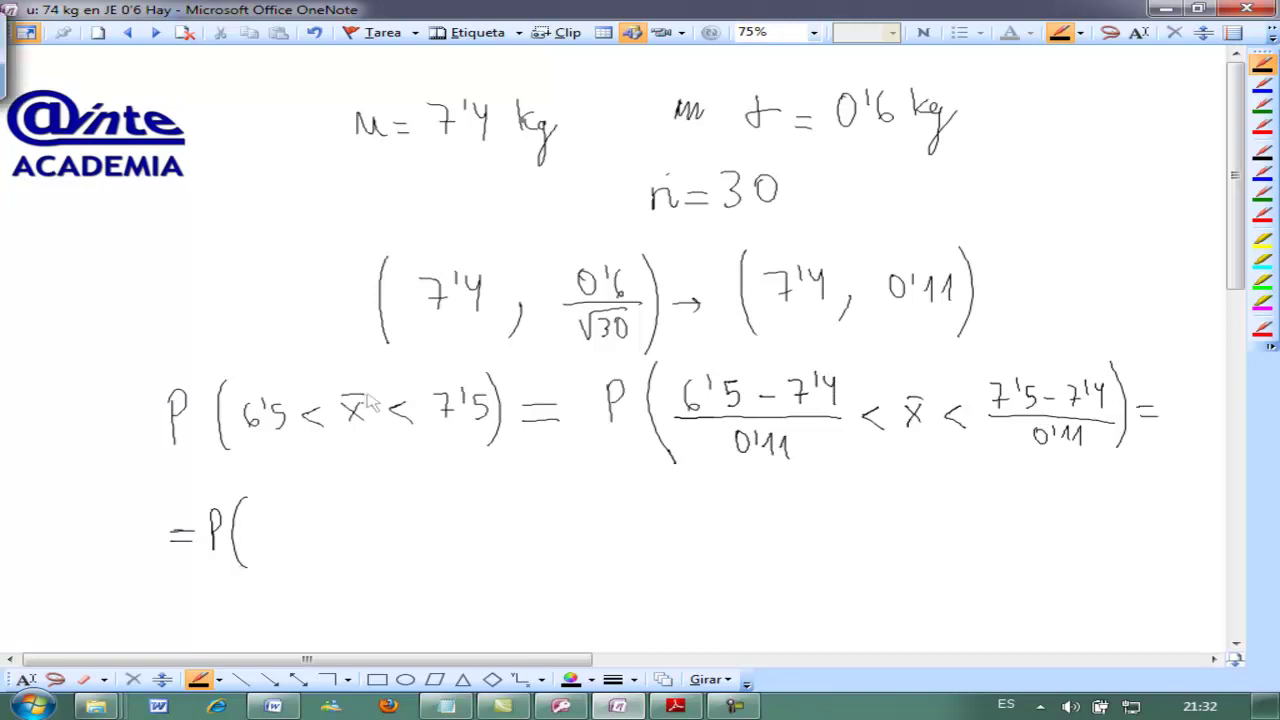
Write −8'18 < x̄ < 0'91) = on the new line
mouse_move(257, 529)
mouse_down()
mouse_move(288, 516)
mouse_move(310, 532)
mouse_move(326, 514)
mouse_move(394, 540)
mouse_move(379, 540)
mouse_up()
drag(377, 517, 424, 545)
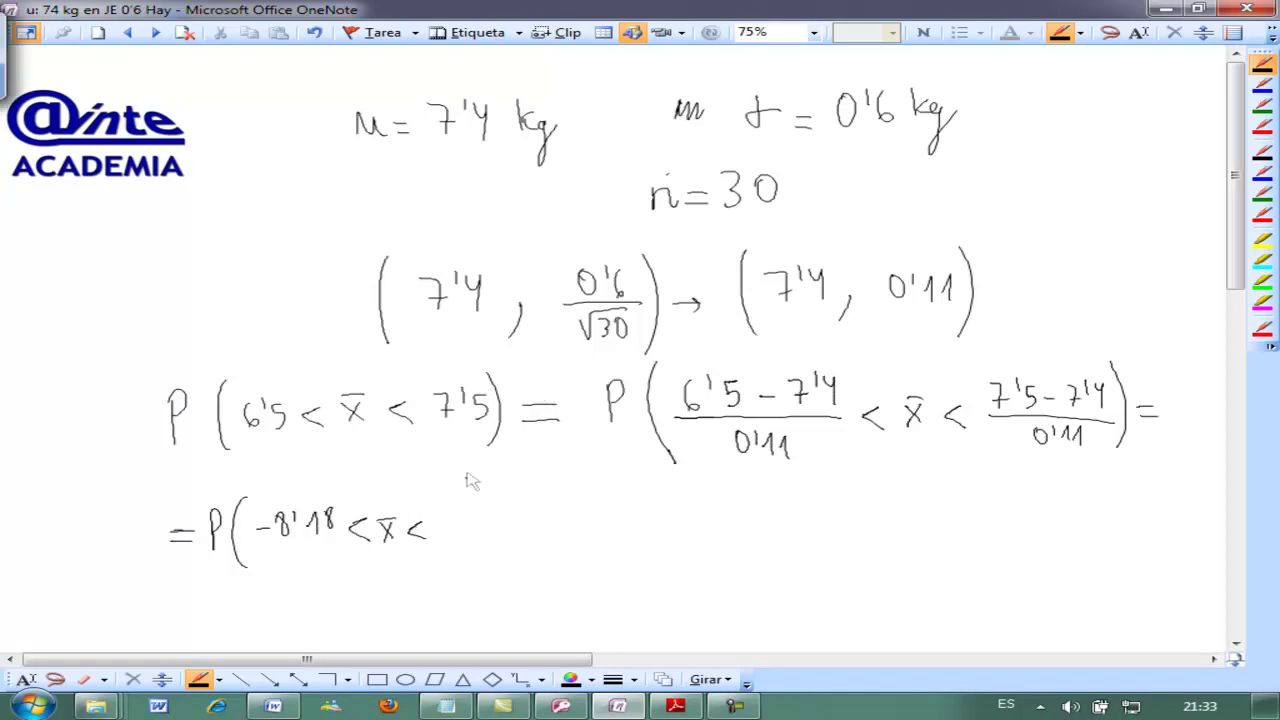
mouse_move(464, 492)
mouse_down()
mouse_move(480, 518)
mouse_move(491, 500)
mouse_move(512, 512)
mouse_up()
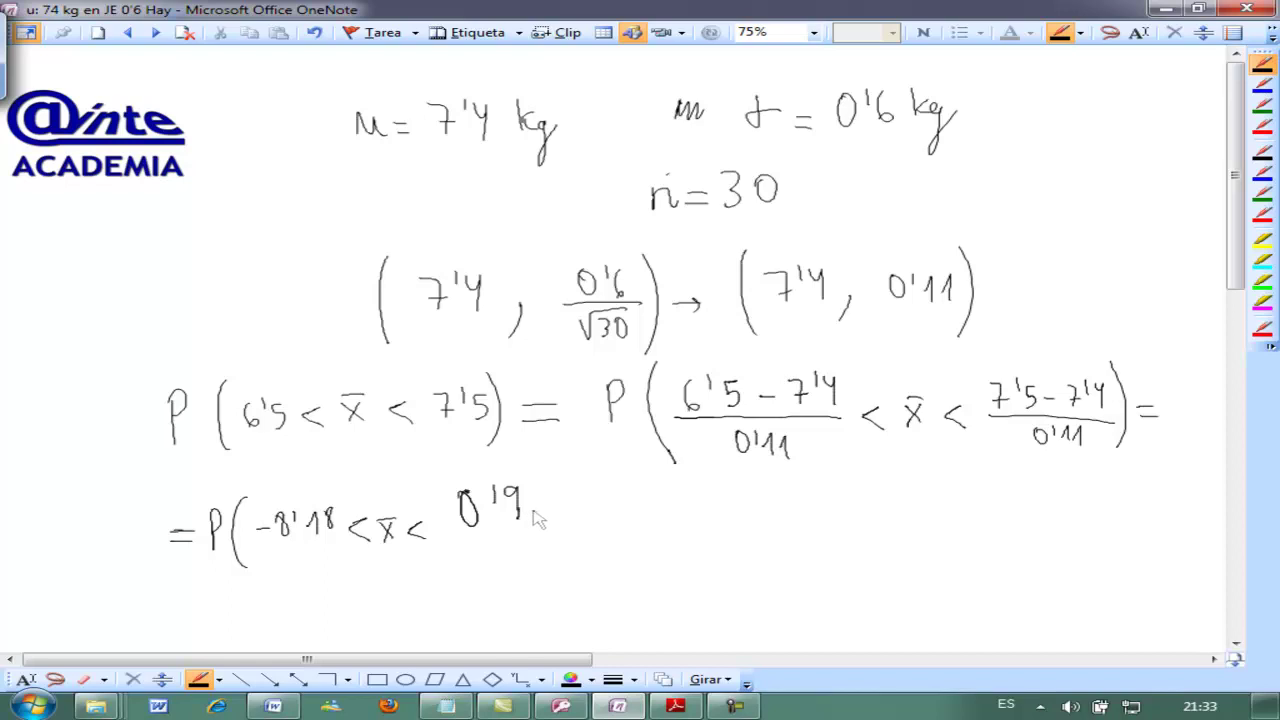
drag(541, 492, 552, 555)
drag(584, 518, 600, 527)
Write P(x̄ < 0'91) − P(x < −8'…) as the difference of probabilities
mouse_move(641, 490)
mouse_down()
mouse_move(658, 506)
mouse_move(645, 512)
mouse_up()
mouse_move(684, 476)
mouse_down()
mouse_move(678, 542)
mouse_move(741, 522)
mouse_move(716, 497)
mouse_move(781, 506)
mouse_up()
mouse_move(798, 502)
mouse_down()
mouse_move(795, 520)
mouse_move(820, 538)
mouse_move(882, 512)
mouse_move(906, 530)
mouse_up()
mouse_move(924, 500)
mouse_down()
mouse_move(940, 516)
mouse_move(924, 516)
mouse_up()
mouse_move(962, 500)
mouse_down()
mouse_move(964, 517)
mouse_move(1010, 494)
mouse_up()
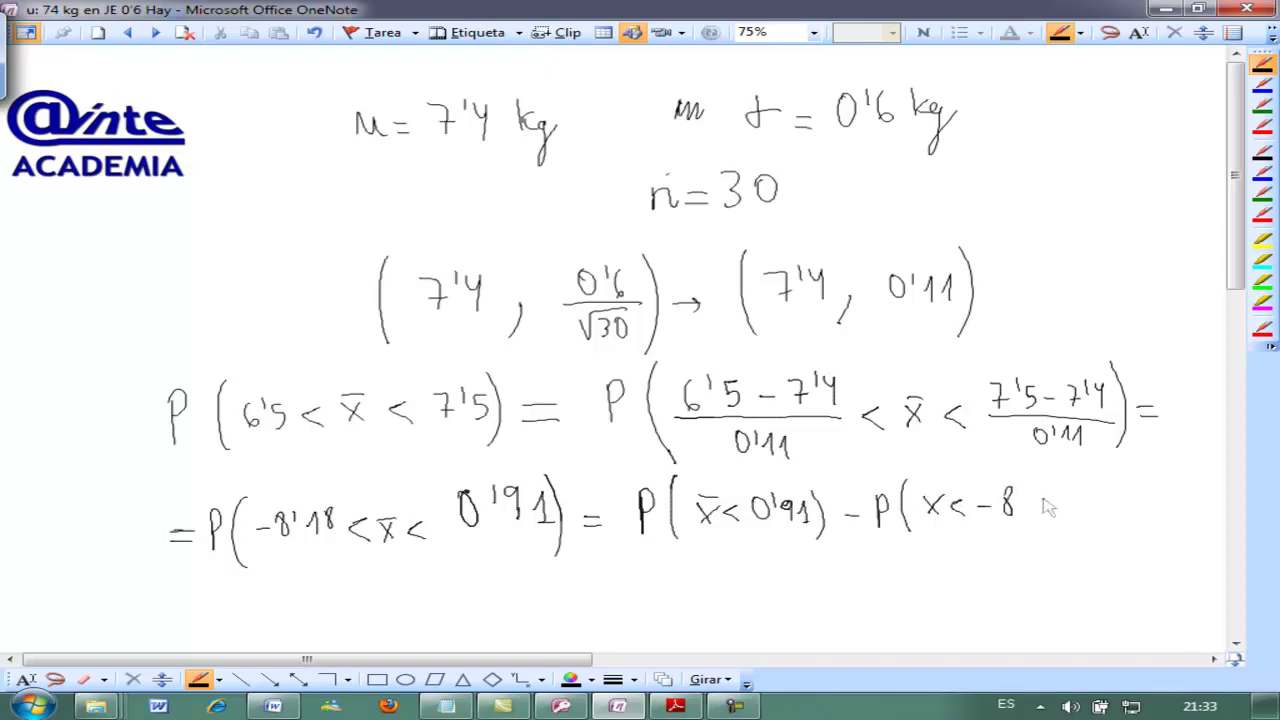
drag(1026, 486, 1024, 497)
Change each x̄ to Z and finish the term P(Z < −8'18) =
drag(380, 518, 398, 540)
drag(698, 500, 718, 522)
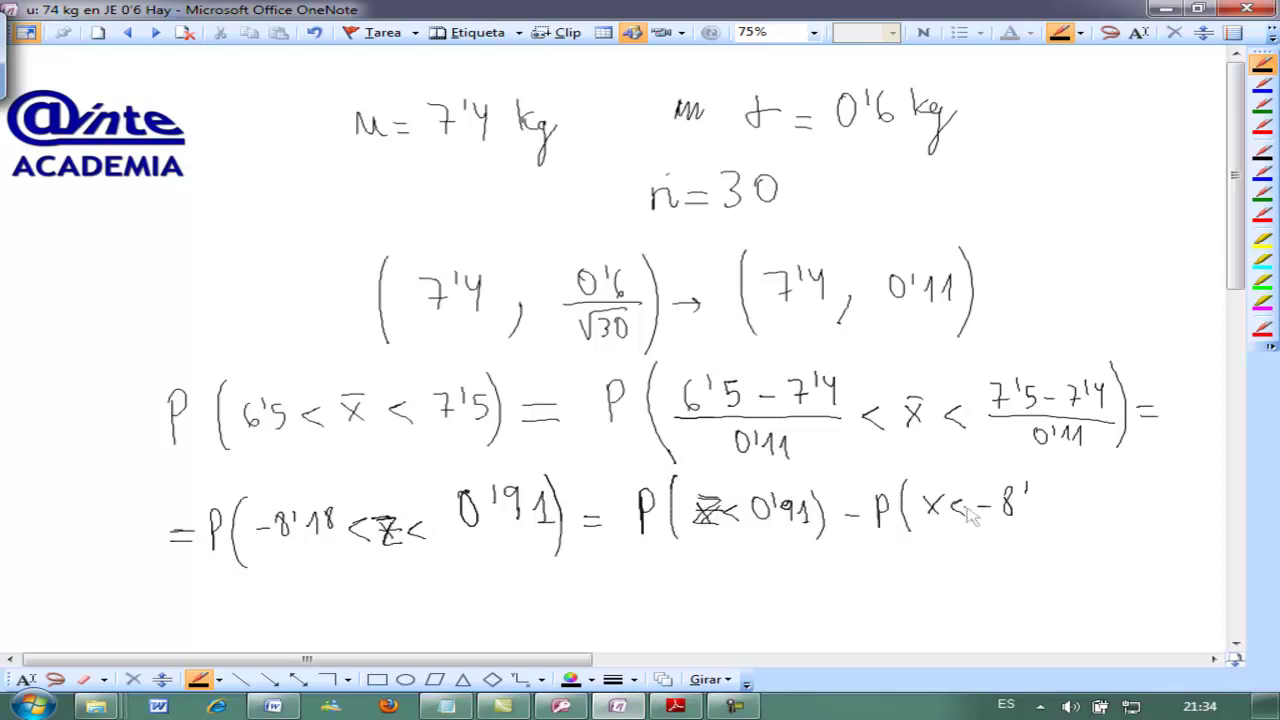
drag(922, 494, 944, 518)
mouse_move(1055, 488)
mouse_down()
mouse_move(1052, 513)
mouse_move(1065, 492)
mouse_move(1075, 518)
mouse_up()
drag(1088, 511, 1104, 511)
drag(1090, 521, 1106, 521)
Note TABLA under Z<0'91 and write = 0'8186 − 0 = 0'8186
drag(588, 579, 617, 590)
drag(703, 542, 717, 542)
mouse_move(710, 542)
mouse_down()
mouse_move(710, 557)
mouse_move(738, 543)
mouse_move(758, 556)
mouse_up()
drag(760, 557, 767, 546)
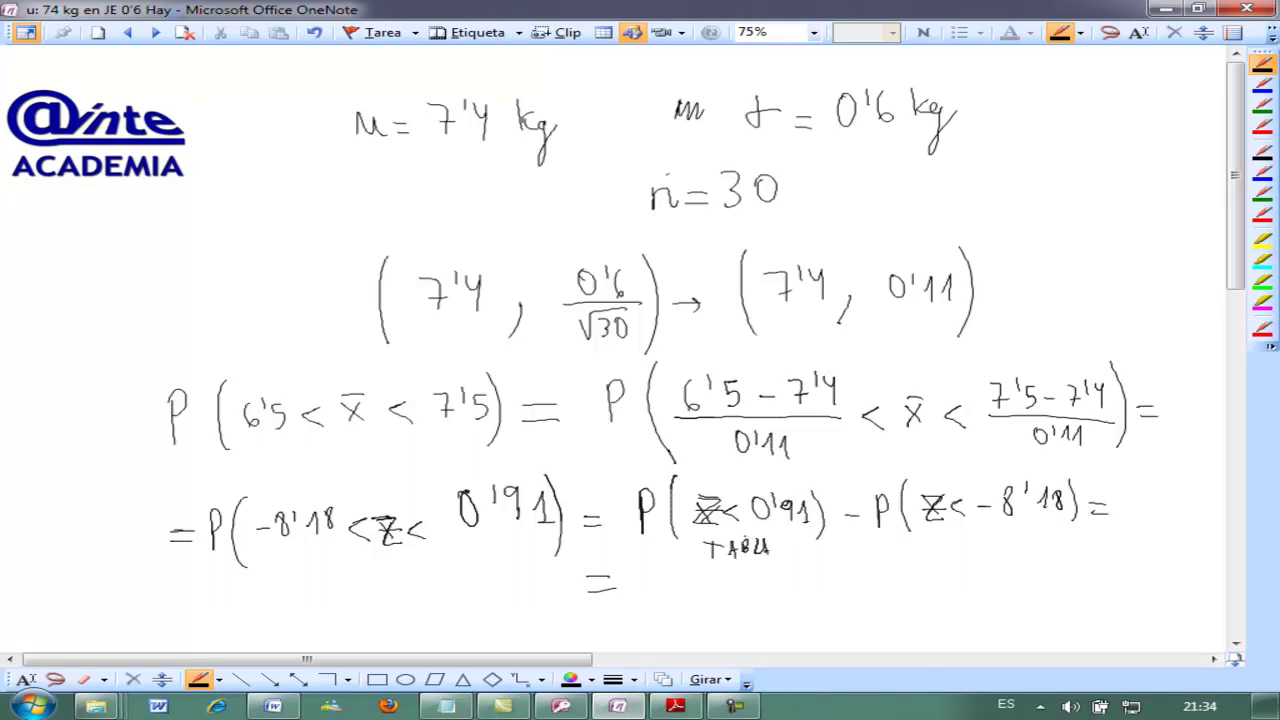
mouse_move(670, 577)
mouse_down()
mouse_move(746, 600)
mouse_move(846, 594)
mouse_move(866, 574)
mouse_move(921, 595)
mouse_move(958, 574)
mouse_move(976, 580)
mouse_up()
mouse_move(994, 570)
mouse_down()
mouse_move(1016, 596)
mouse_move(1030, 574)
mouse_move(1042, 584)
mouse_up()
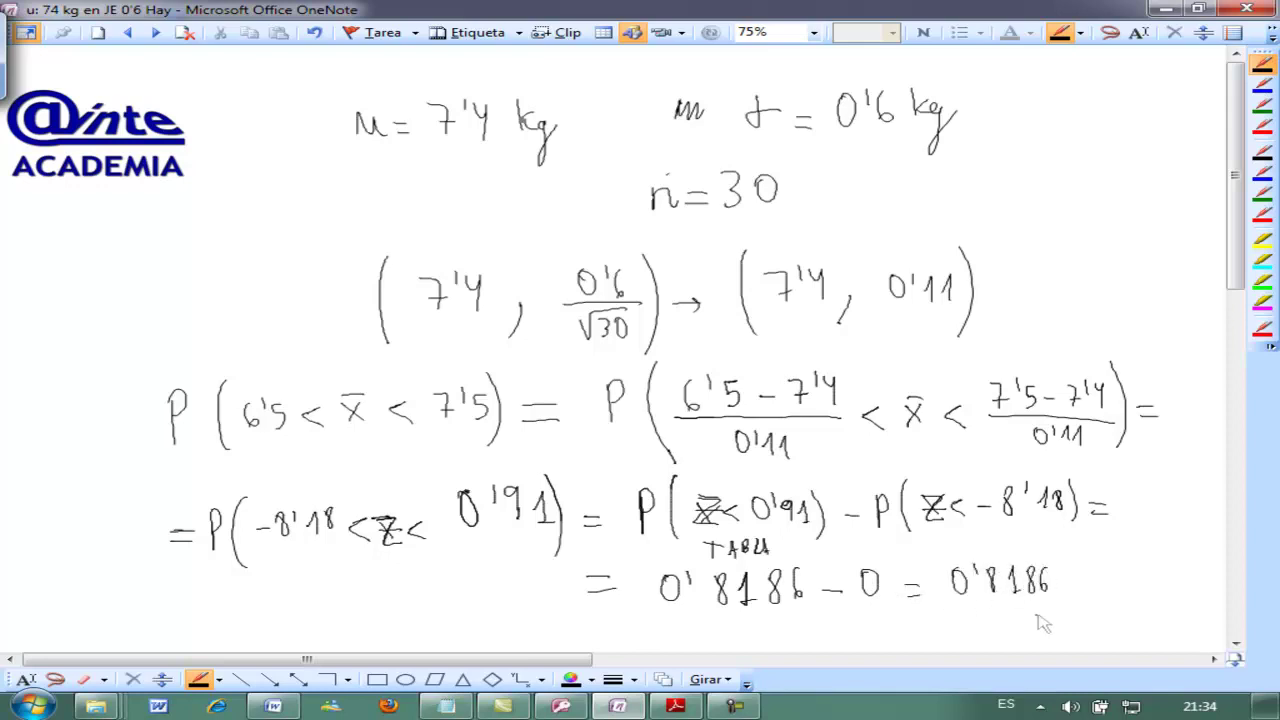
Draw a horizontal axis, a vertical centre line and a bell curve below the result
drag(1231, 295, 1231, 325)
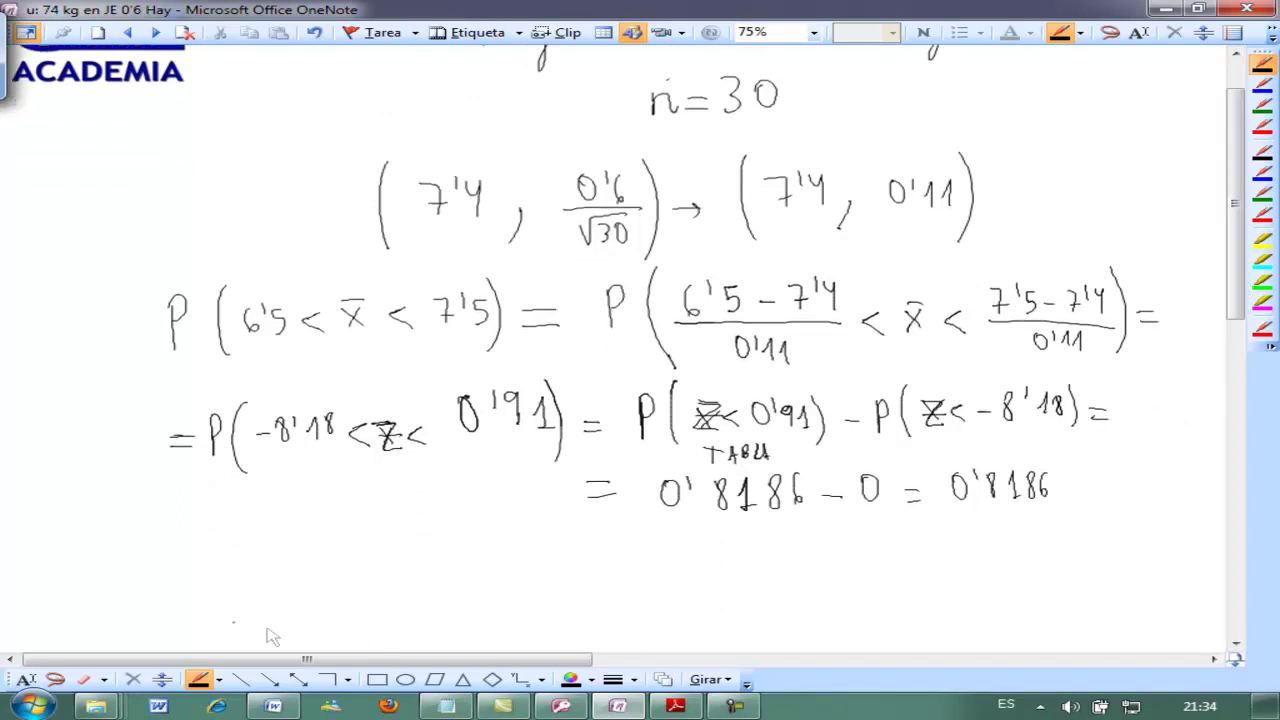
drag(200, 603, 646, 595)
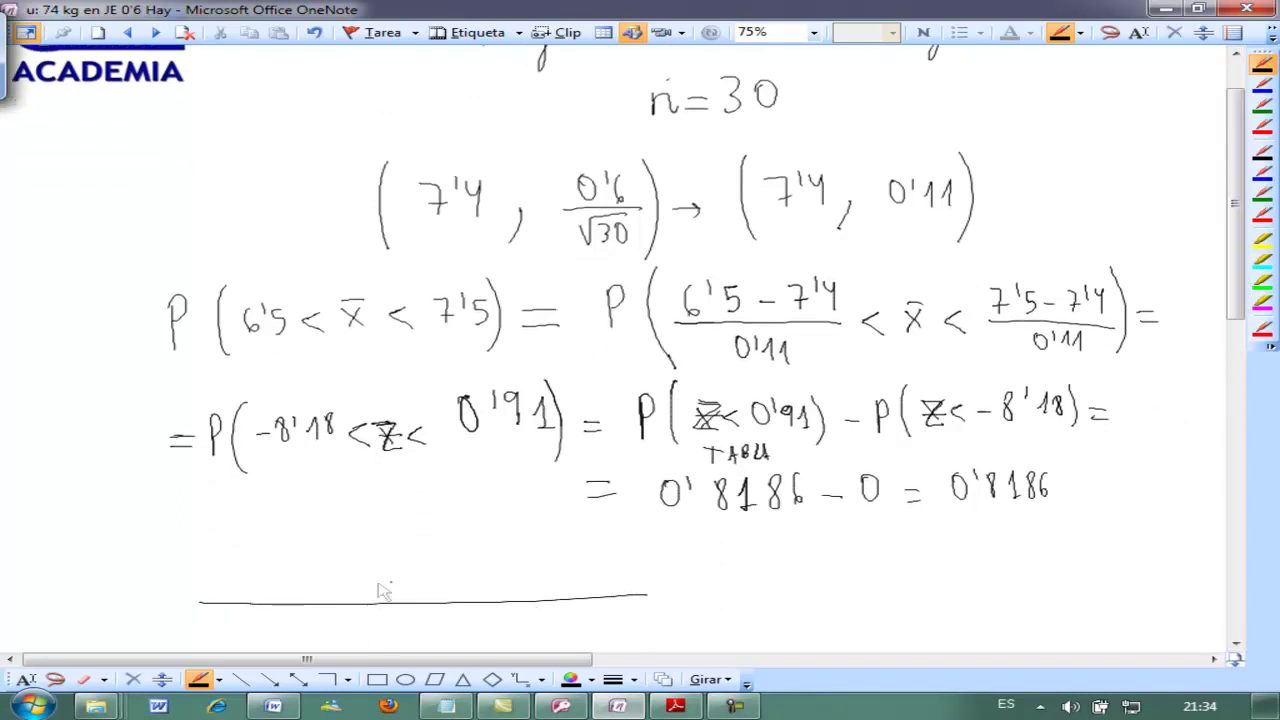
drag(398, 602, 395, 484)
mouse_move(207, 598)
mouse_down()
mouse_move(277, 603)
mouse_move(349, 587)
mouse_move(386, 514)
mouse_move(425, 505)
mouse_move(466, 584)
mouse_move(635, 593)
mouse_up()
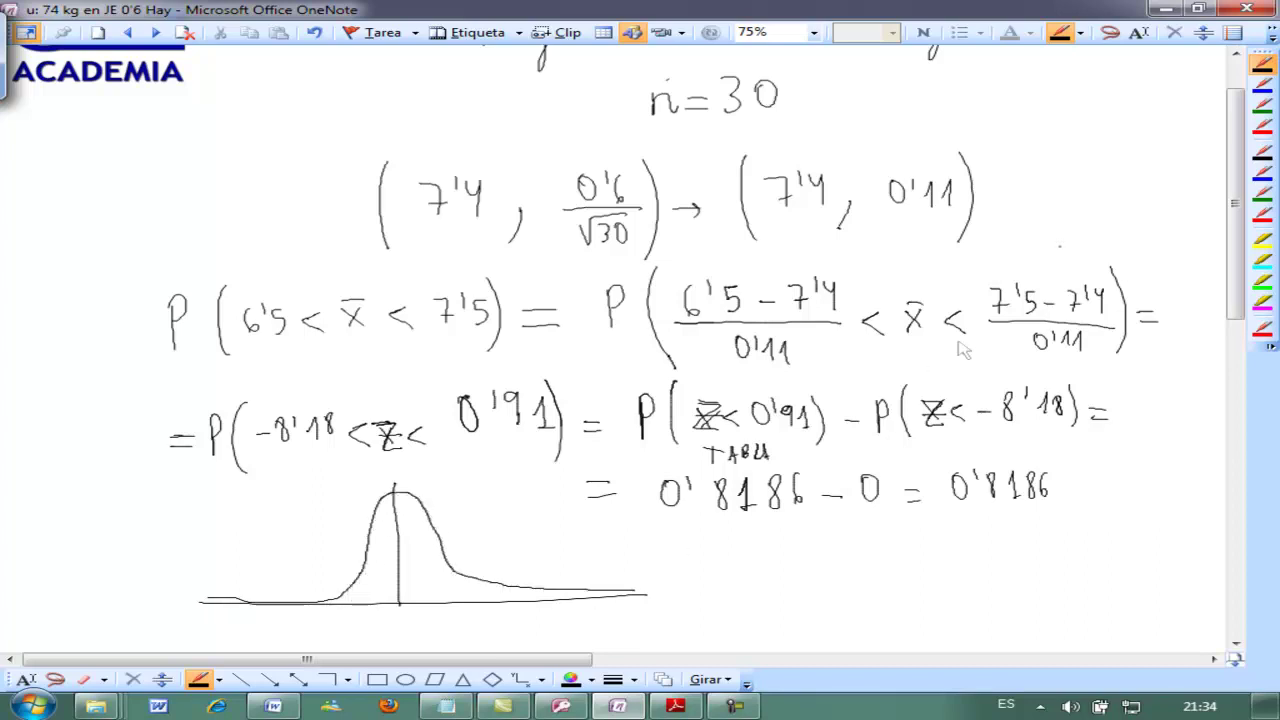
Switch to the red pen and hatch the area under the bell curve
click(1262, 127)
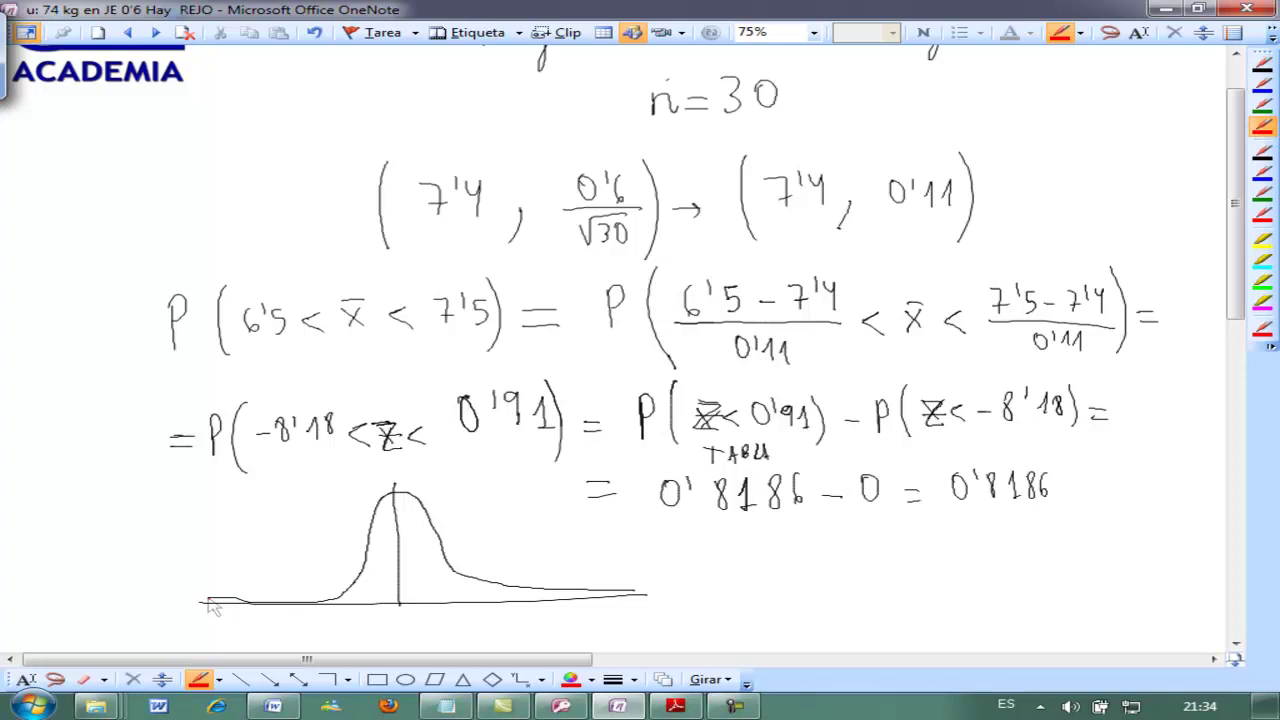
mouse_move(198, 603)
mouse_down()
mouse_move(214, 604)
mouse_move(199, 606)
mouse_up()
mouse_move(430, 520)
mouse_down()
mouse_move(432, 600)
mouse_move(404, 612)
mouse_move(420, 530)
mouse_move(378, 588)
mouse_up()
drag(392, 512, 336, 622)
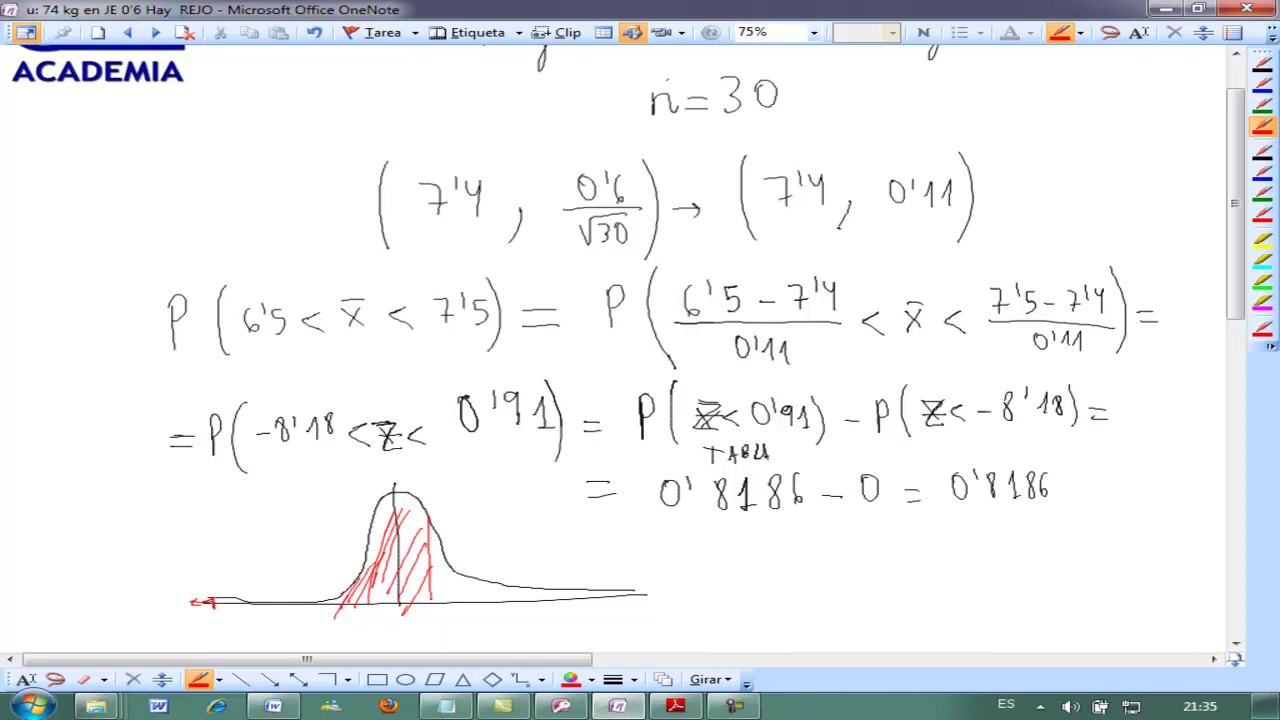
Label 0'91 and −8'18 under the axis, undoing a wrong lower-bound label
click(1138, 32)
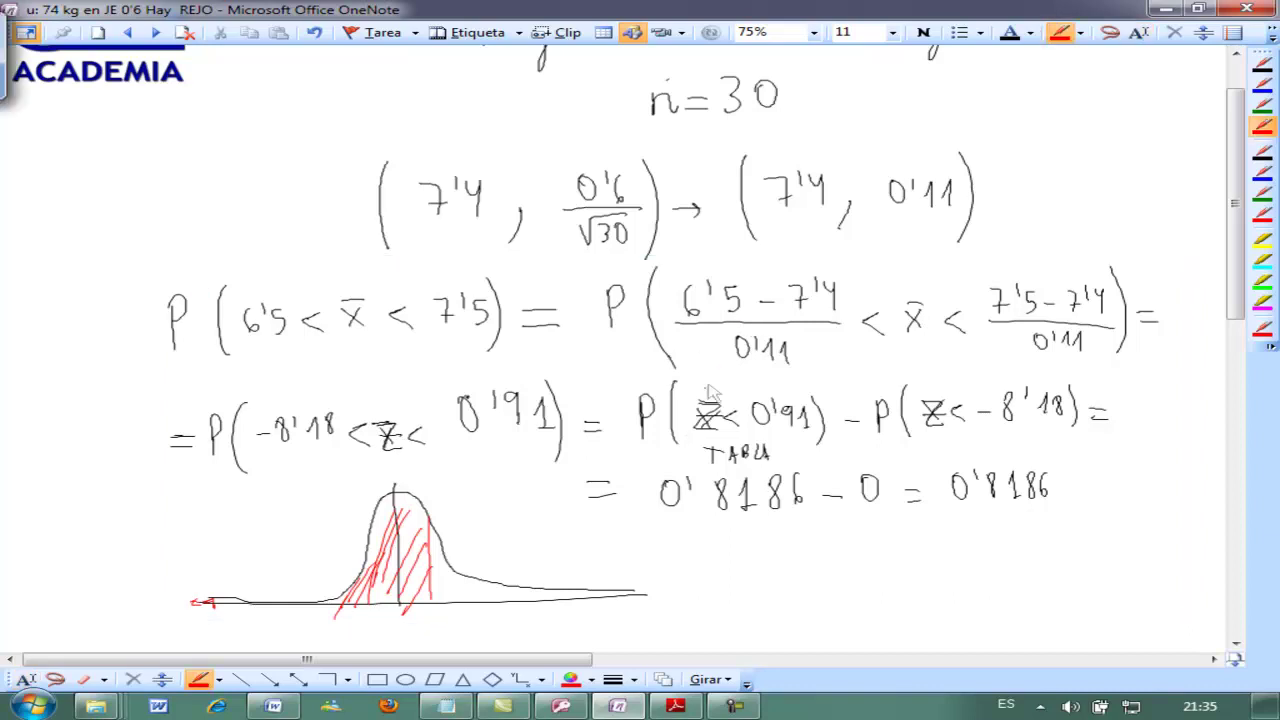
drag(430, 614, 436, 618)
mouse_move(450, 618)
mouse_down()
mouse_move(446, 630)
mouse_move(461, 632)
mouse_up()
drag(182, 621, 193, 620)
drag(204, 613, 208, 618)
drag(214, 613, 220, 622)
key(ctrl+z)
key(ctrl+z)
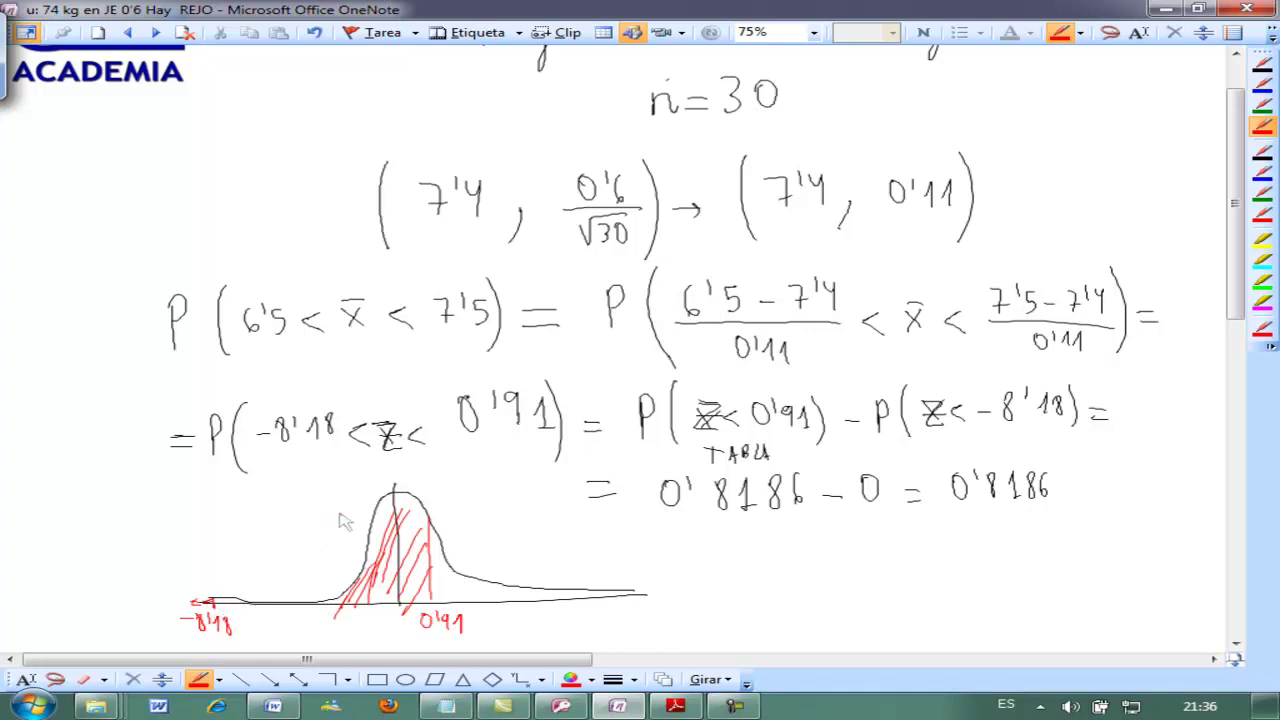
Draw a red arrow to the left tail and circle the tail near −8'18
mouse_move(327, 538)
mouse_down()
mouse_move(292, 580)
mouse_move(208, 599)
mouse_up()
click(713, 553)
drag(212, 604, 203, 586)
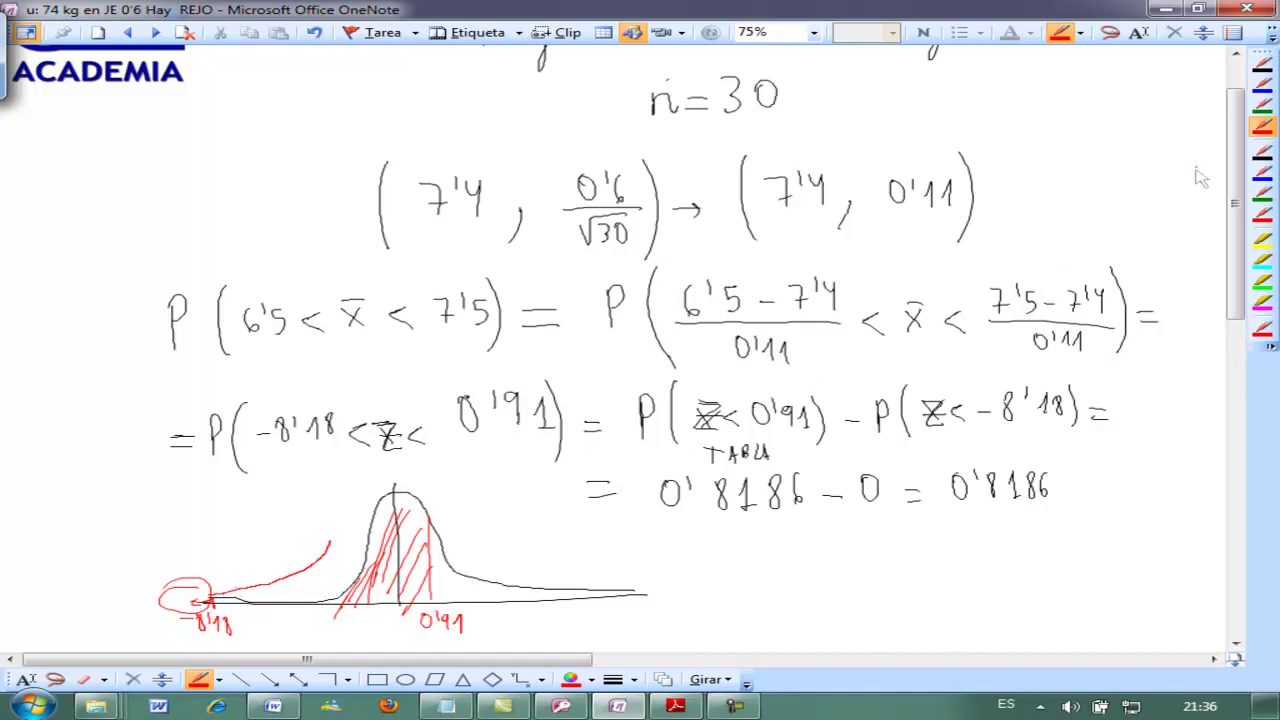
drag(1237, 157, 1220, 295)
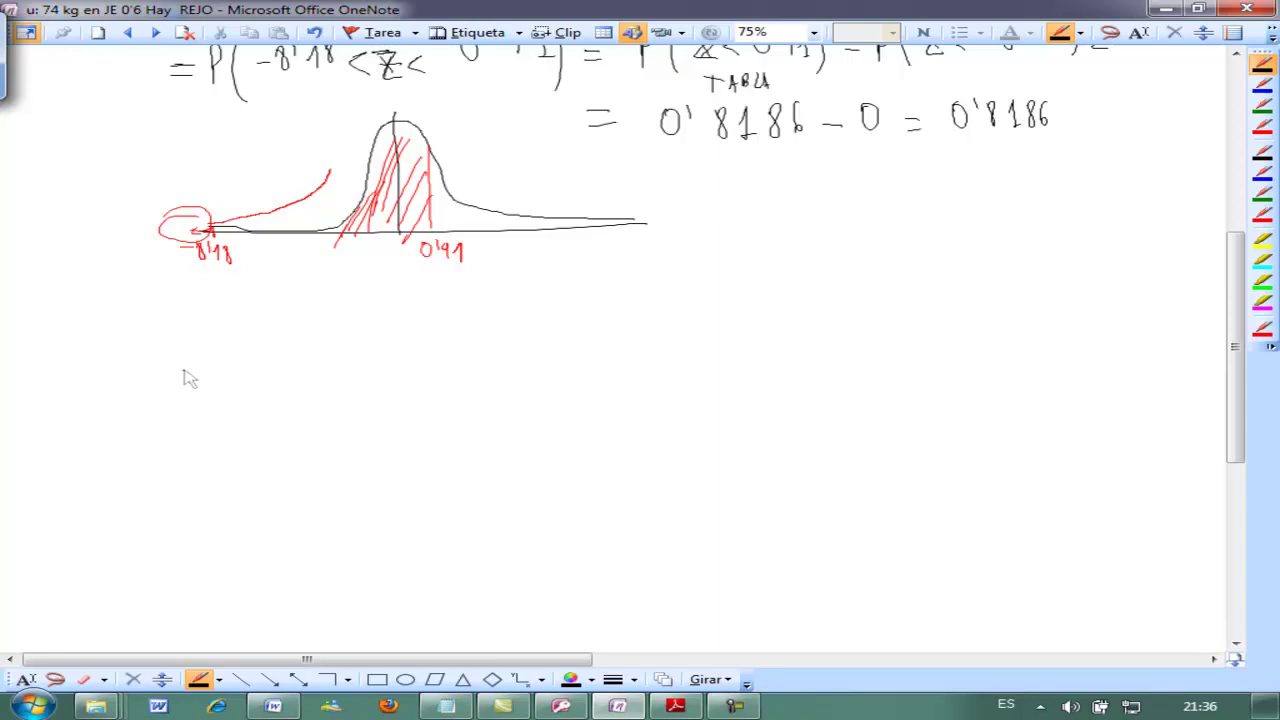
Write the heading 'Distribución de la suma de 30 animales', then begin 7'4 in blue
mouse_move(159, 341)
mouse_down()
mouse_move(166, 386)
mouse_move(229, 363)
mouse_move(269, 380)
mouse_move(300, 366)
mouse_move(430, 374)
mouse_move(466, 358)
mouse_move(478, 372)
mouse_move(708, 366)
mouse_up()
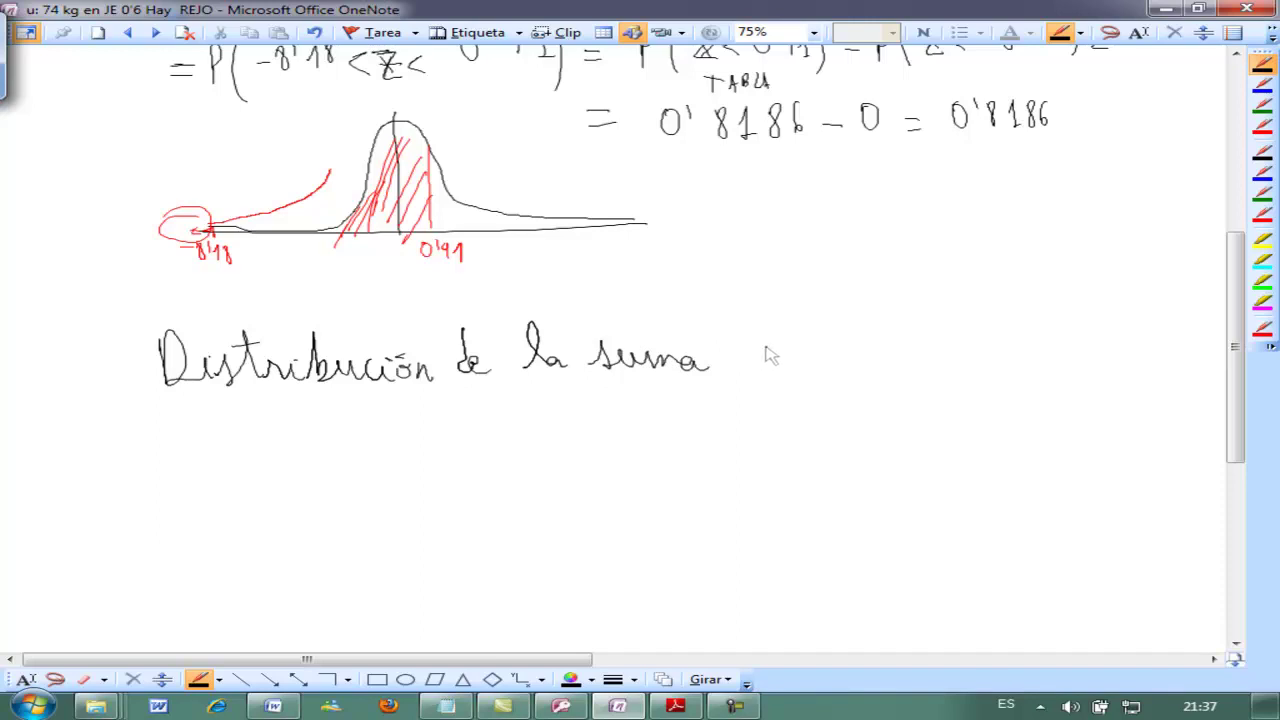
mouse_move(772, 324)
mouse_down()
mouse_move(782, 366)
mouse_move(848, 330)
mouse_move(902, 350)
mouse_move(1012, 340)
mouse_move(1024, 352)
mouse_up()
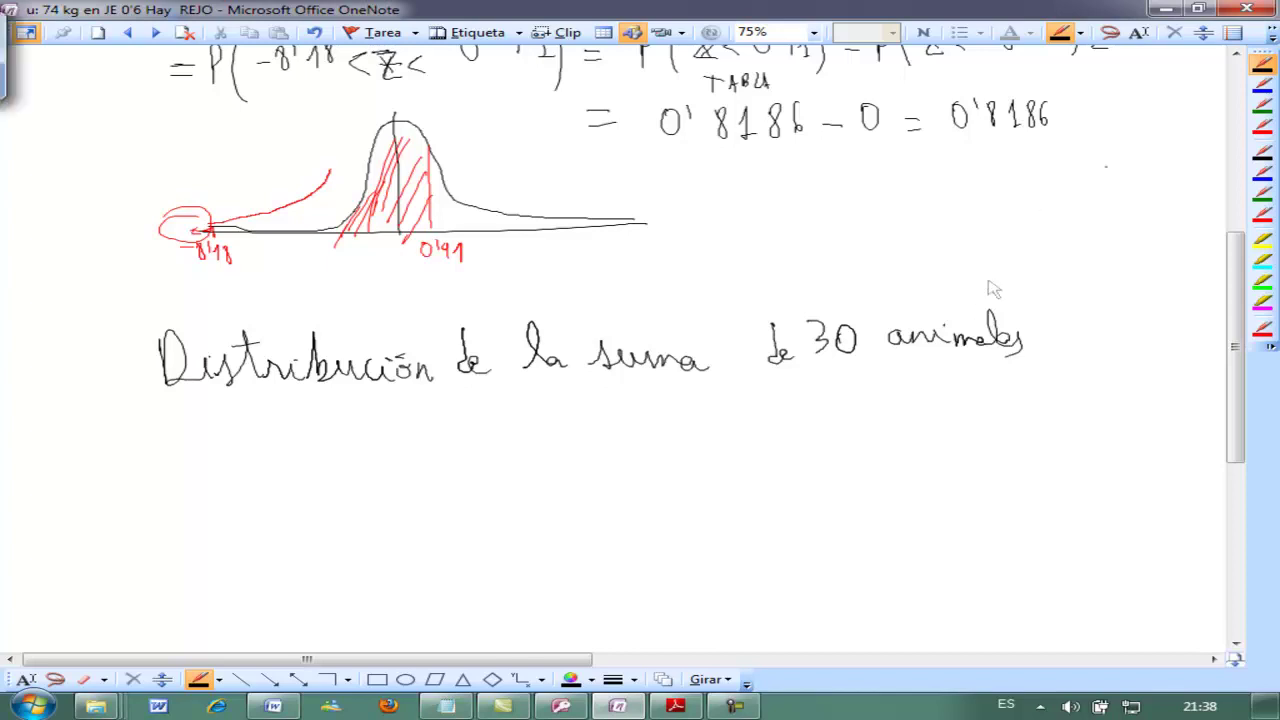
click(1262, 88)
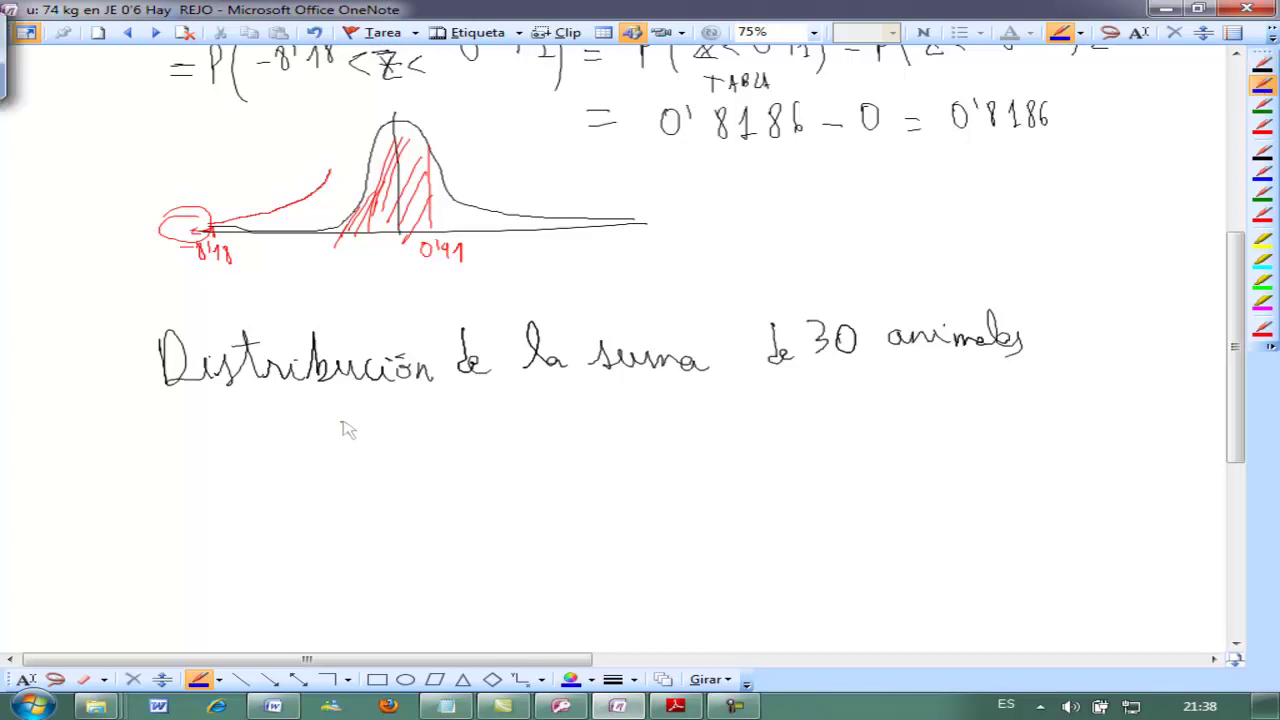
mouse_move(316, 438)
mouse_down()
mouse_move(340, 446)
mouse_move(340, 471)
mouse_up()
mouse_move(330, 458)
mouse_down()
mouse_move(366, 442)
mouse_move(397, 449)
mouse_move(398, 470)
mouse_up()
Complete the first blue line as 7'4 · 30 = 222 kg
click(430, 453)
mouse_move(448, 438)
mouse_down()
mouse_move(450, 468)
mouse_move(543, 455)
mouse_up()
drag(523, 467, 543, 466)
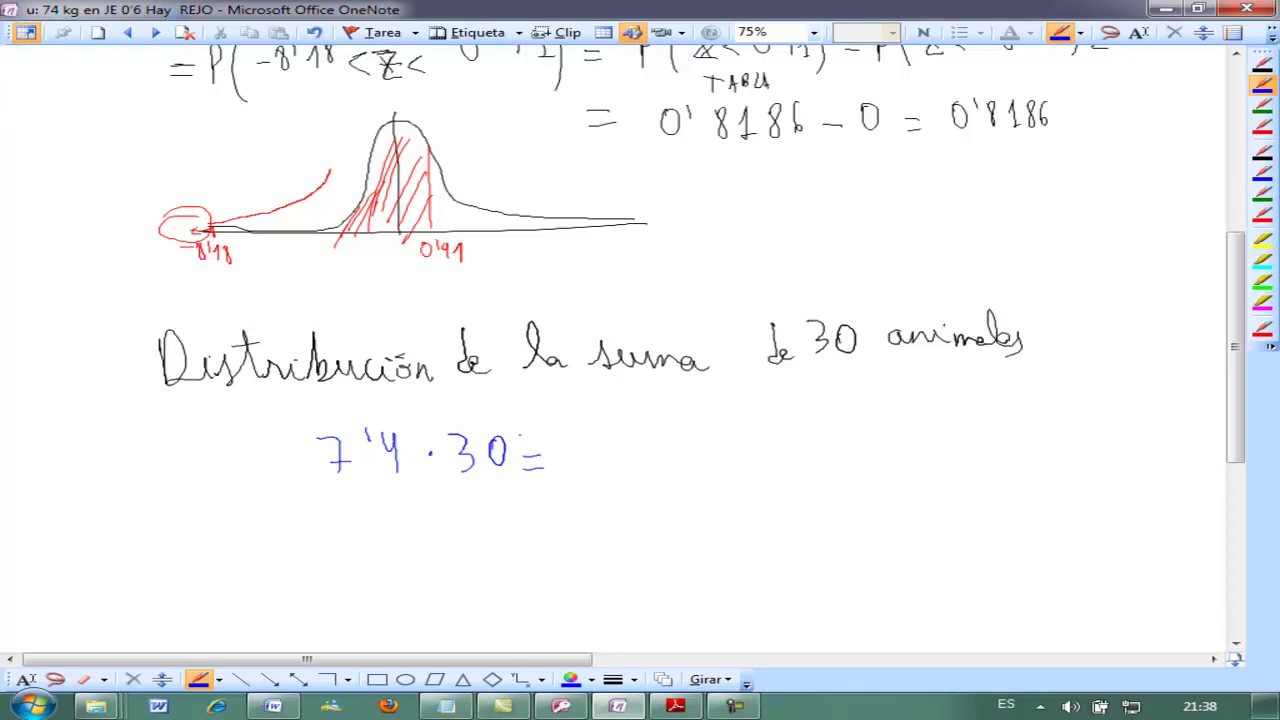
drag(597, 436, 622, 462)
mouse_move(628, 432)
mouse_down()
mouse_move(660, 460)
mouse_move(692, 460)
mouse_up()
mouse_move(731, 420)
mouse_down()
mouse_move(762, 458)
mouse_move(756, 490)
mouse_up()
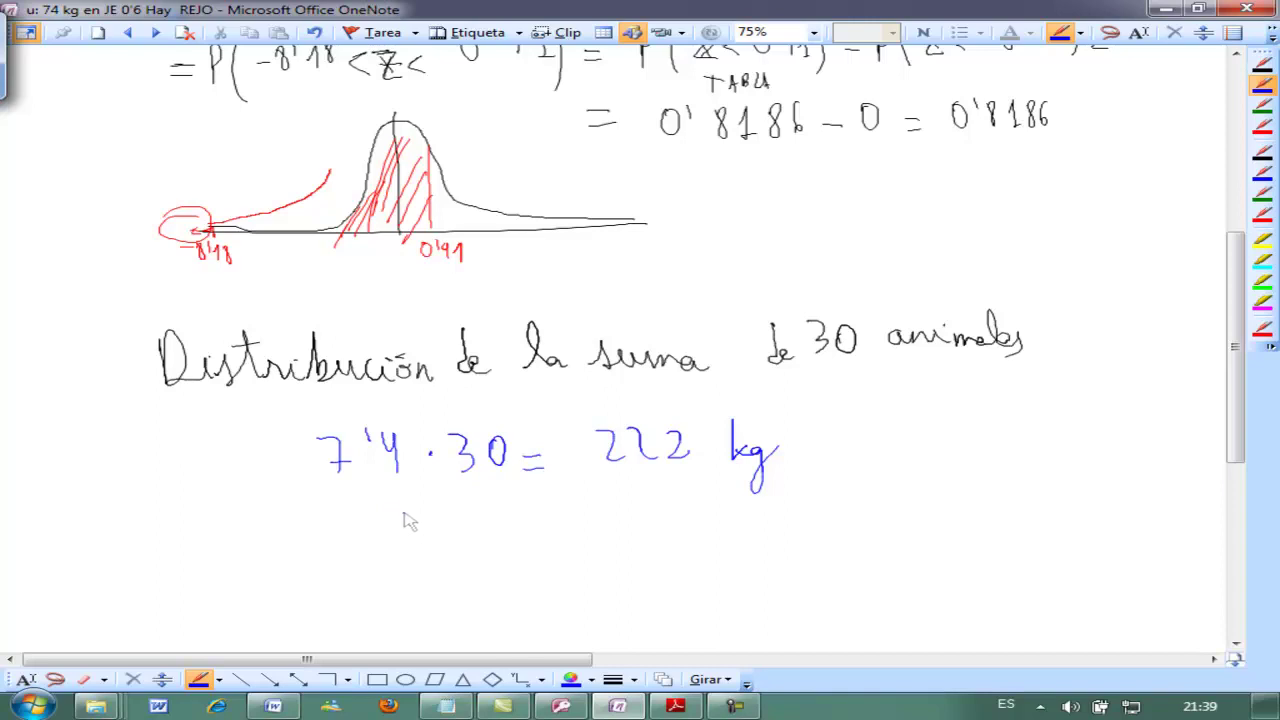
Handwrite 0'11 · 30 = 3'3 kg beneath it and scroll the page down slightly
drag(328, 522, 326, 524)
drag(349, 518, 382, 552)
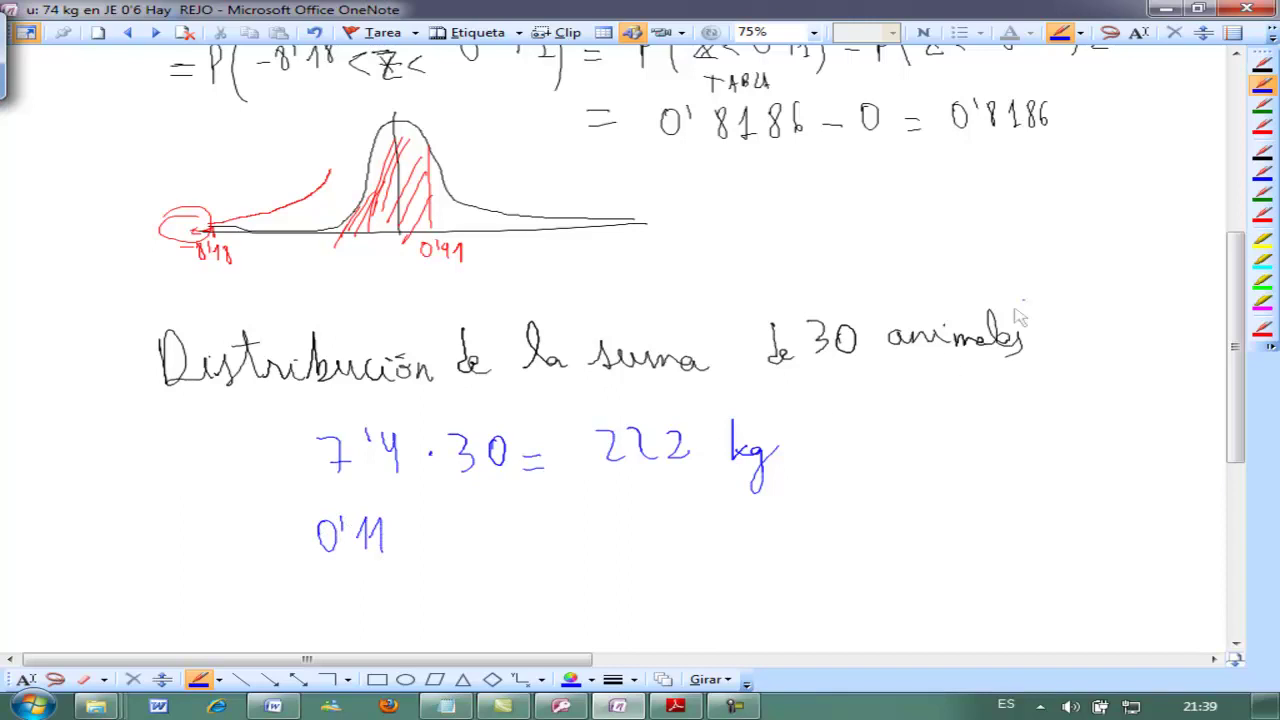
mouse_move(1243, 266)
mouse_down()
mouse_move(1258, 200)
mouse_move(1235, 275)
mouse_up()
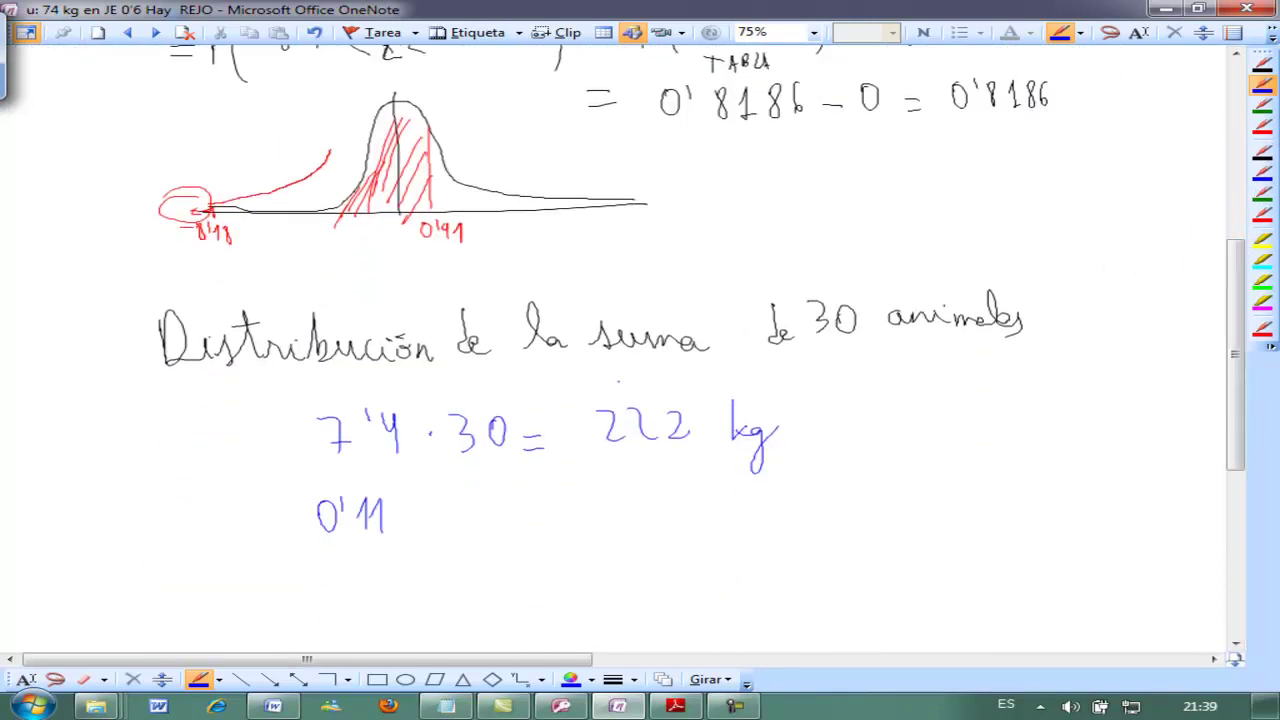
click(412, 513)
mouse_move(448, 498)
mouse_down()
mouse_move(448, 519)
mouse_move(487, 499)
mouse_move(525, 511)
mouse_up()
drag(509, 519, 526, 518)
mouse_move(636, 486)
mouse_down()
mouse_move(640, 512)
mouse_move(664, 493)
mouse_up()
drag(676, 486, 680, 514)
mouse_move(734, 468)
mouse_down()
mouse_move(732, 520)
mouse_move(752, 518)
mouse_move(752, 540)
mouse_up()
click(816, 440)
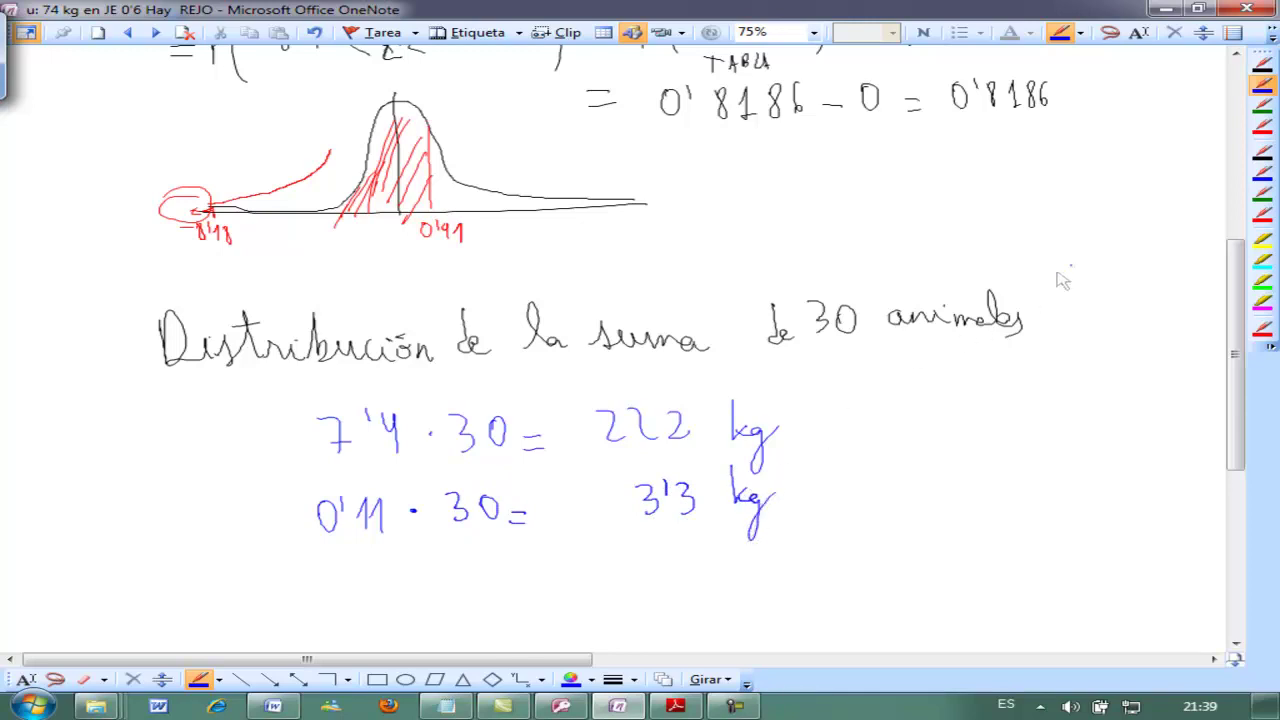
drag(1237, 262, 1236, 309)
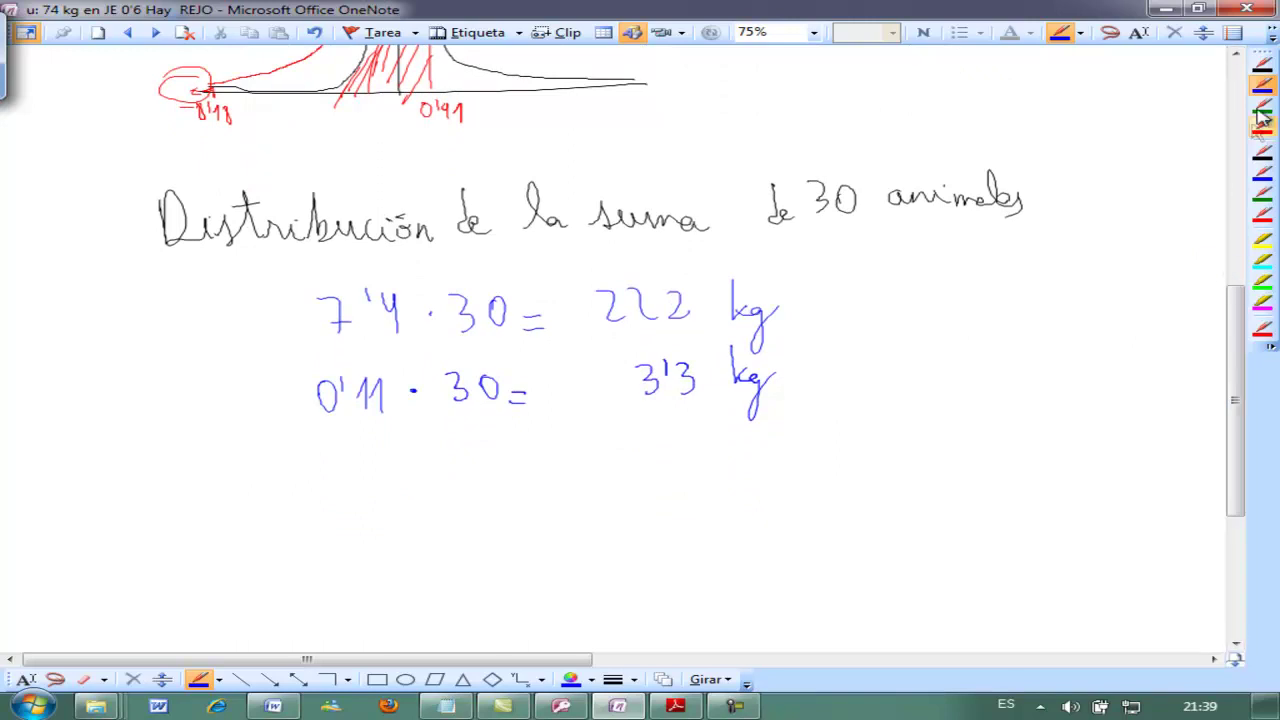
In black ink, write P[Σ(i=1..30) xi > 225] = P below the blue lines
click(1263, 66)
mouse_move(163, 465)
mouse_down()
mouse_move(166, 520)
mouse_move(166, 497)
mouse_up()
mouse_move(226, 441)
mouse_down()
mouse_move(212, 552)
mouse_move(237, 552)
mouse_up()
mouse_move(281, 466)
mouse_down()
mouse_move(256, 470)
mouse_move(290, 518)
mouse_move(251, 535)
mouse_move(267, 528)
mouse_up()
drag(257, 534, 283, 540)
drag(259, 445, 321, 504)
mouse_move(318, 483)
mouse_down()
mouse_move(306, 507)
mouse_move(408, 504)
mouse_up()
drag(414, 470, 447, 505)
mouse_move(447, 466)
mouse_down()
mouse_move(486, 465)
mouse_move(455, 548)
mouse_up()
drag(508, 490, 530, 489)
drag(508, 500, 530, 499)
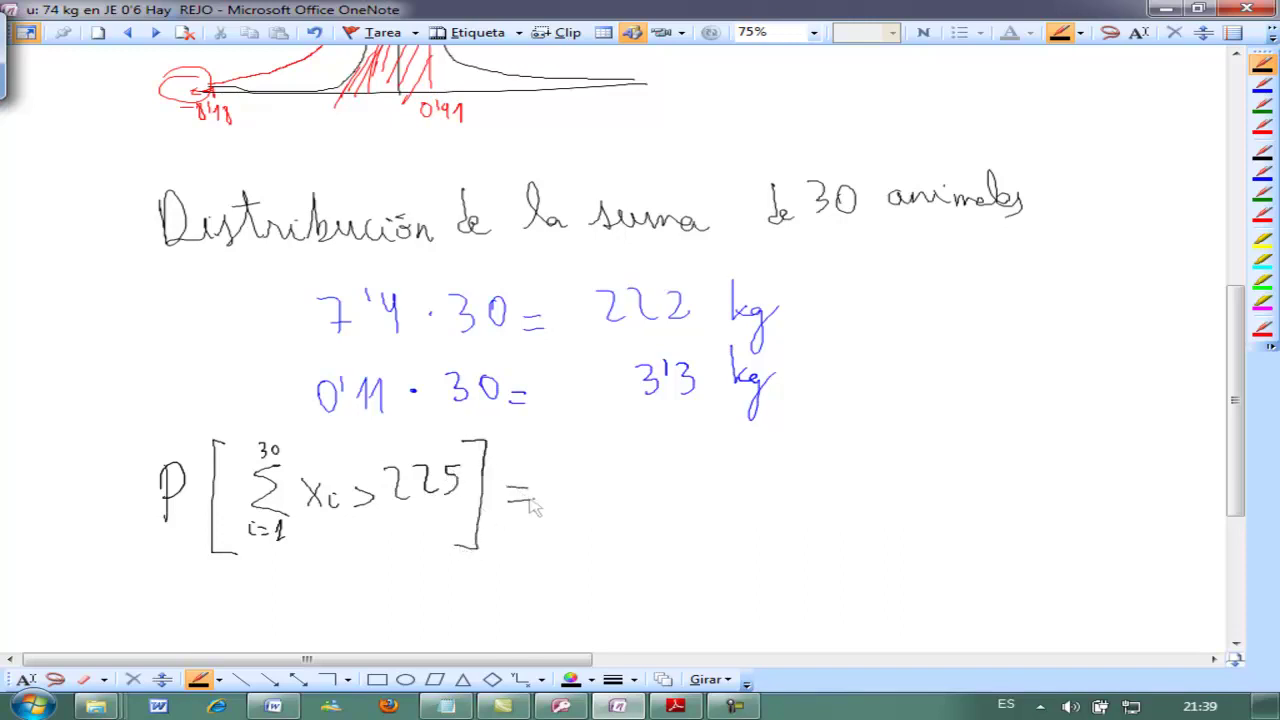
drag(588, 448, 588, 492)
drag(588, 448, 590, 470)
Add an implication arrow to N(222, 3'3) after 222 kg
drag(818, 326, 860, 328)
mouse_move(818, 336)
mouse_down()
mouse_move(866, 332)
mouse_move(935, 296)
mouse_move(954, 338)
mouse_up()
mouse_move(962, 302)
mouse_down()
mouse_move(1026, 330)
mouse_move(1052, 322)
mouse_up()
drag(1072, 298, 1094, 344)
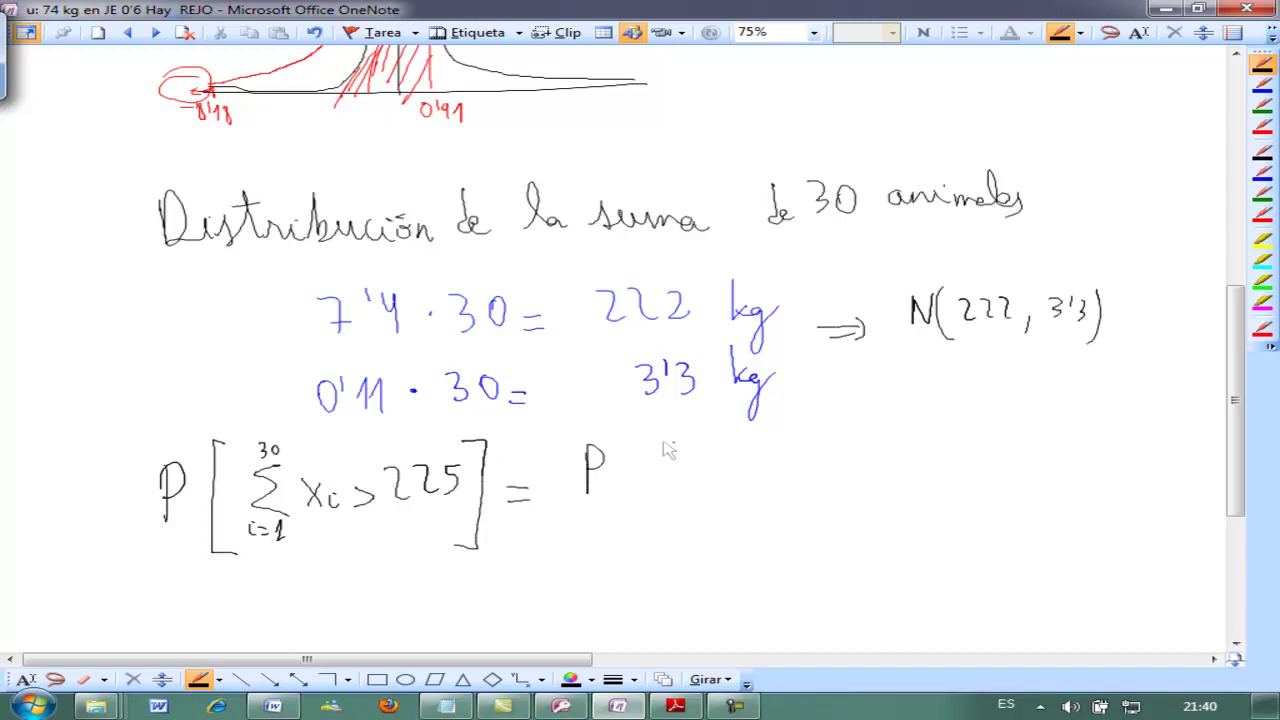
Draw an arrow from N(222, 3'3) to P, write (SUMA > 225) =, and scroll down
mouse_move(910, 340)
mouse_down()
mouse_move(877, 403)
mouse_move(686, 434)
mouse_move(652, 455)
mouse_move(630, 506)
mouse_up()
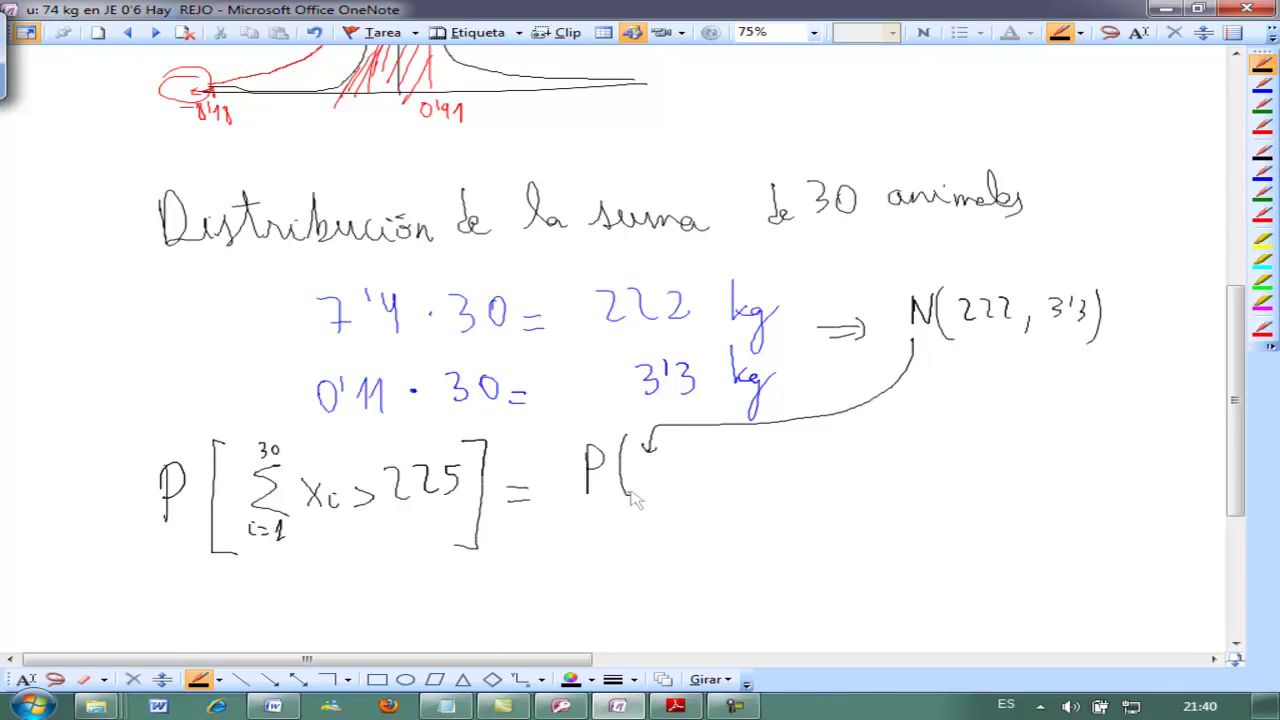
mouse_move(651, 460)
mouse_down()
mouse_move(650, 477)
mouse_move(680, 461)
mouse_move(730, 480)
mouse_move(806, 477)
mouse_move(826, 453)
mouse_move(822, 505)
mouse_up()
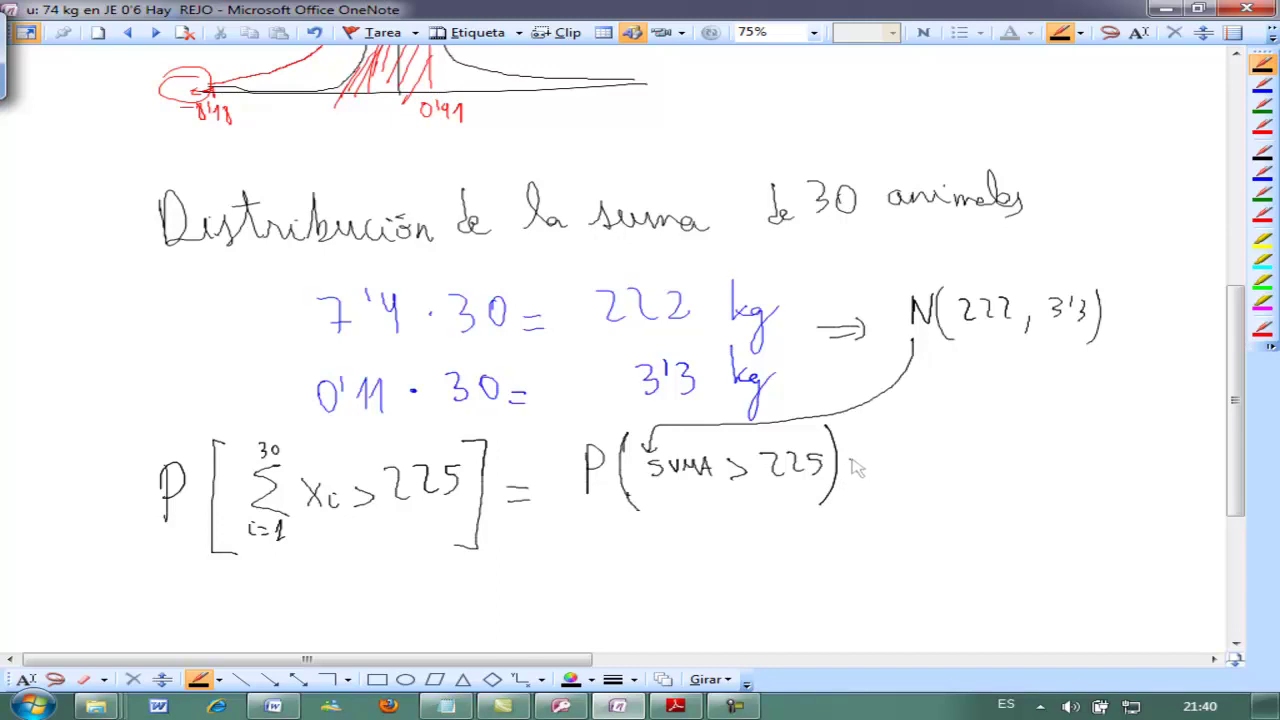
drag(858, 460, 883, 459)
drag(859, 469, 884, 468)
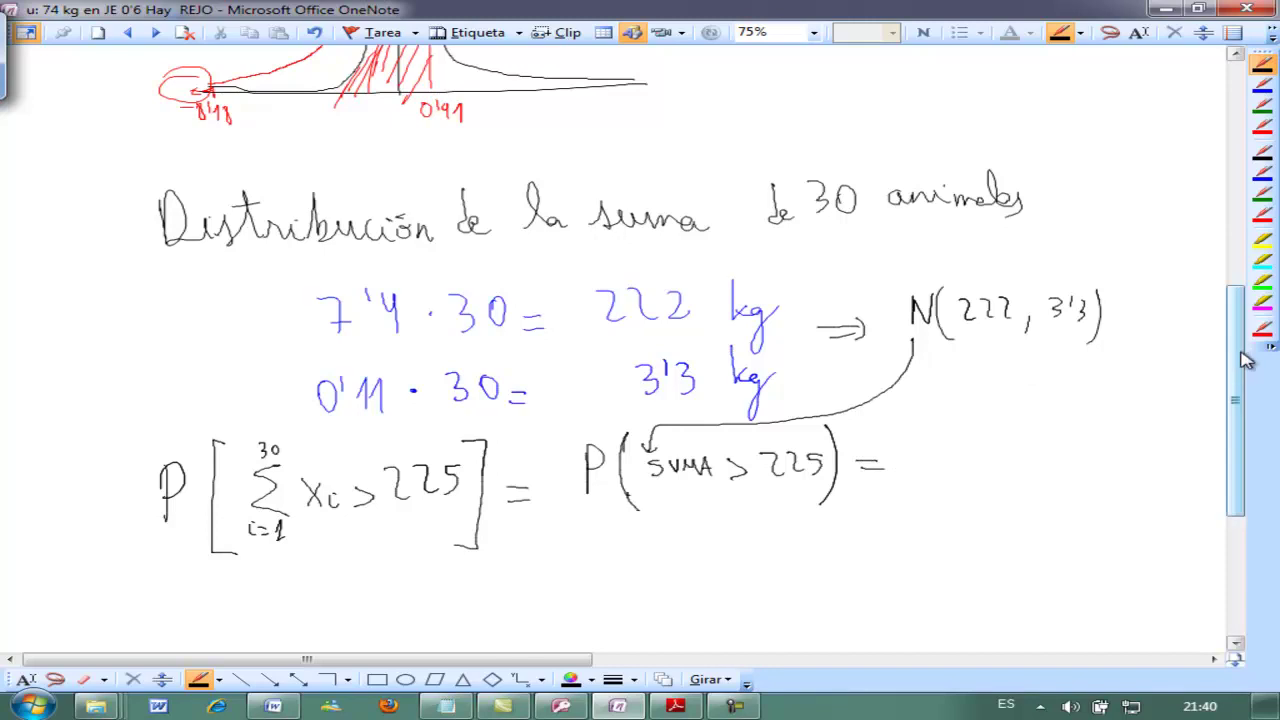
drag(1245, 360, 1232, 434)
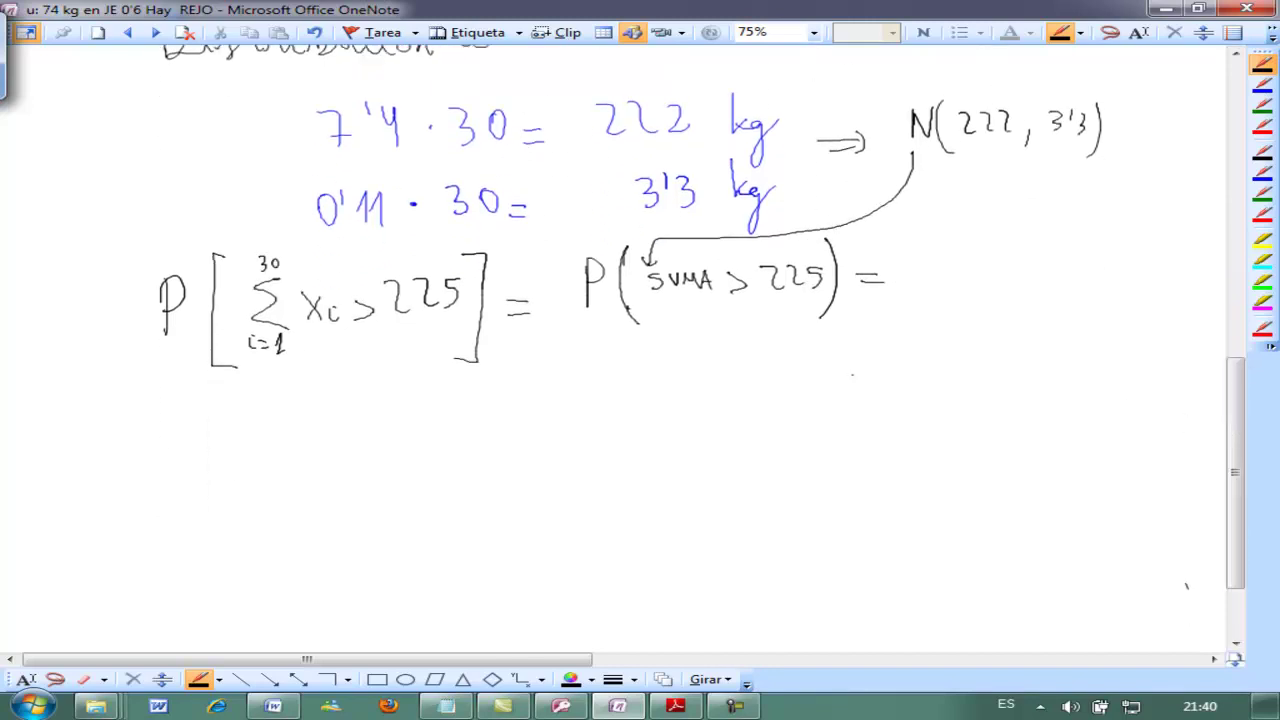
Ink = P(z > (225−222)/3'3) on a new line, then cross out SUMA and write X beneath
drag(514, 388, 531, 398)
drag(573, 355, 573, 398)
drag(573, 356, 606, 432)
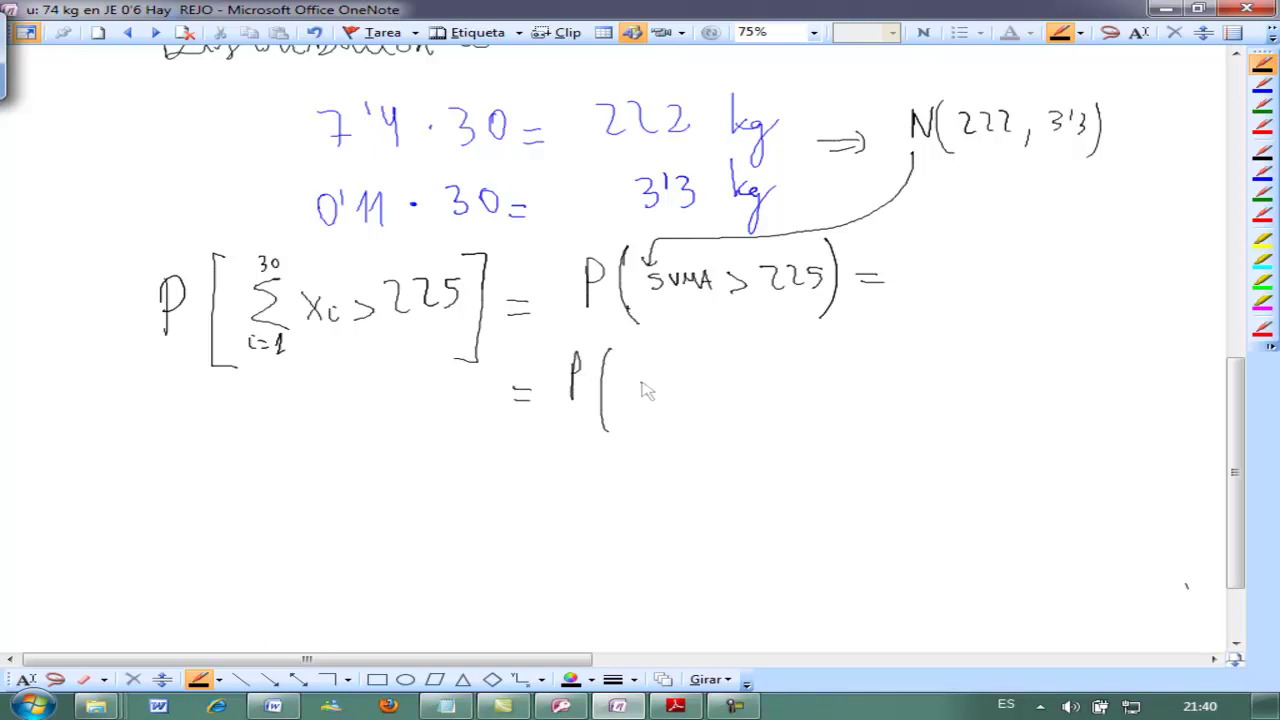
mouse_move(644, 382)
mouse_down()
mouse_move(666, 398)
mouse_move(708, 390)
mouse_move(694, 397)
mouse_up()
mouse_move(746, 362)
mouse_down()
mouse_move(790, 376)
mouse_move(820, 367)
mouse_up()
drag(823, 358, 859, 373)
drag(861, 358, 879, 373)
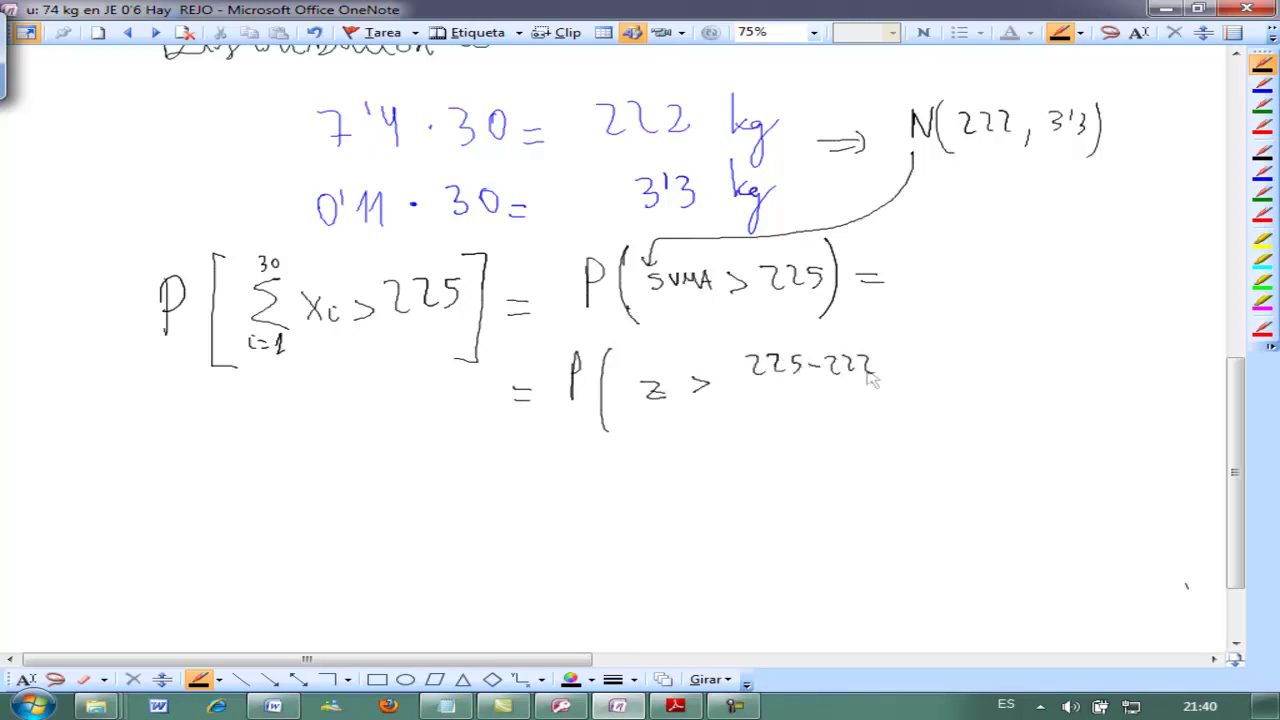
drag(746, 382, 876, 381)
mouse_move(788, 396)
mouse_down()
mouse_move(790, 414)
mouse_move(806, 402)
mouse_move(822, 418)
mouse_up()
drag(880, 345, 872, 422)
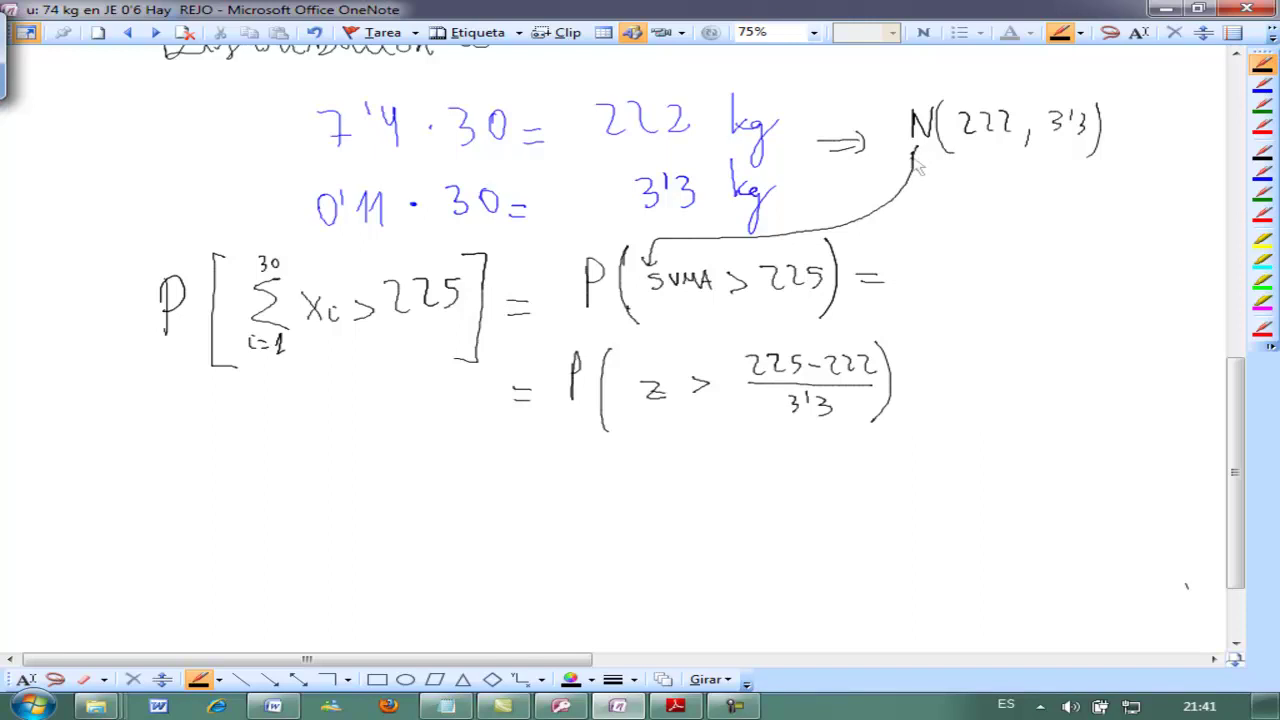
mouse_move(636, 289)
mouse_down()
mouse_move(710, 284)
mouse_move(690, 312)
mouse_move(668, 313)
mouse_move(676, 284)
mouse_move(714, 284)
mouse_up()
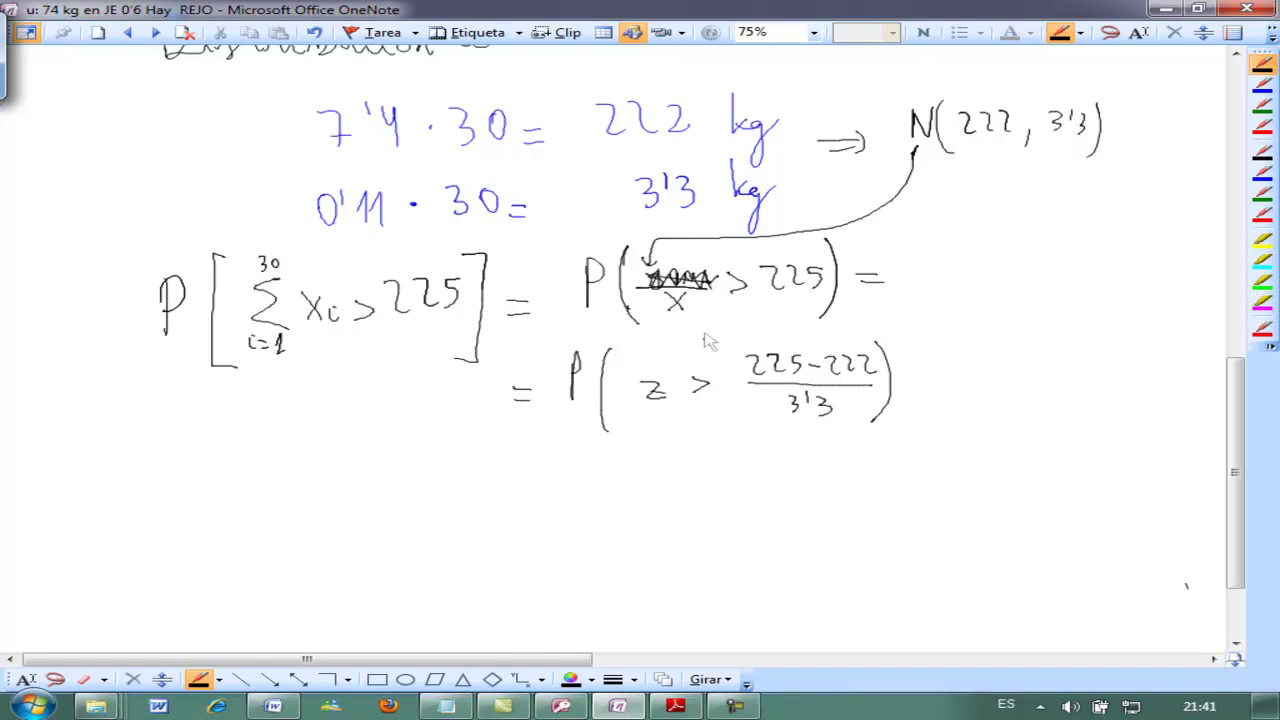
Add = after the fraction and write the next line = P(z > 0'91) =
drag(906, 379, 924, 390)
drag(505, 482, 528, 481)
mouse_move(505, 492)
mouse_down()
mouse_move(566, 490)
mouse_move(567, 478)
mouse_up()
mouse_move(600, 460)
mouse_down()
mouse_move(598, 502)
mouse_move(641, 496)
mouse_up()
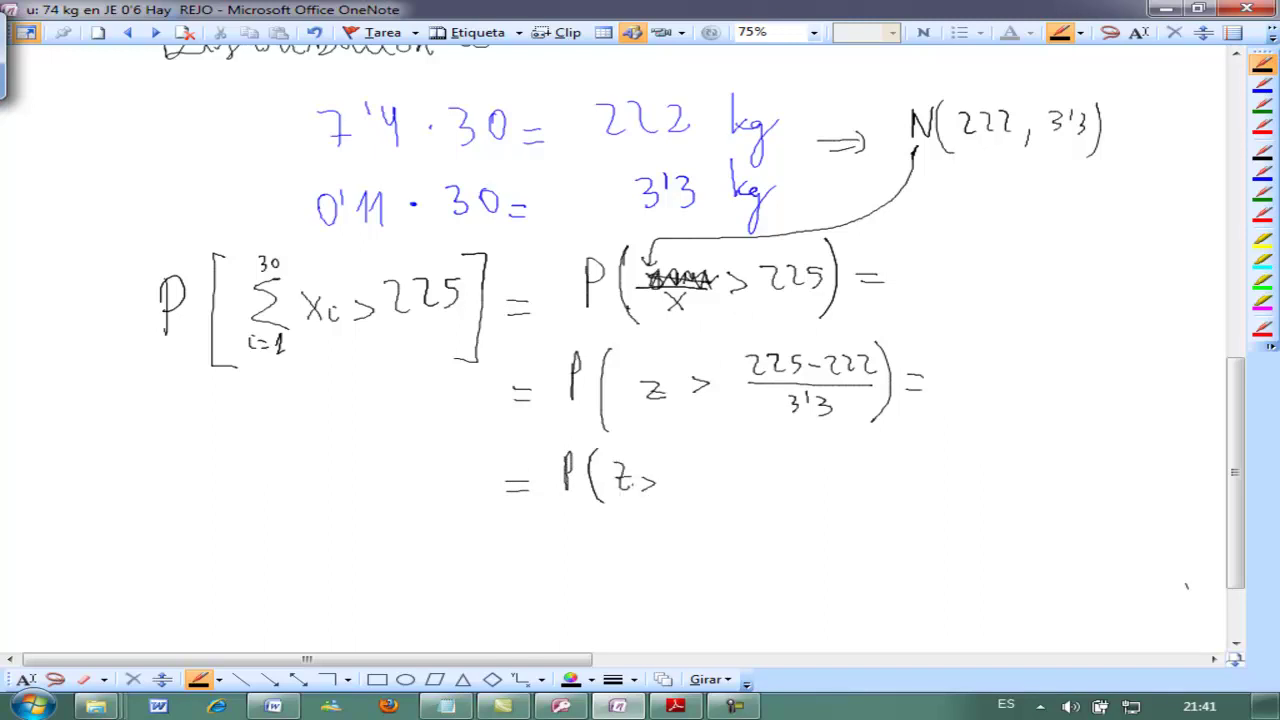
mouse_move(688, 462)
mouse_down()
mouse_move(676, 476)
mouse_move(686, 462)
mouse_move(714, 490)
mouse_move(741, 492)
mouse_up()
mouse_move(756, 446)
mouse_down()
mouse_move(762, 498)
mouse_move(802, 477)
mouse_move(814, 487)
mouse_up()
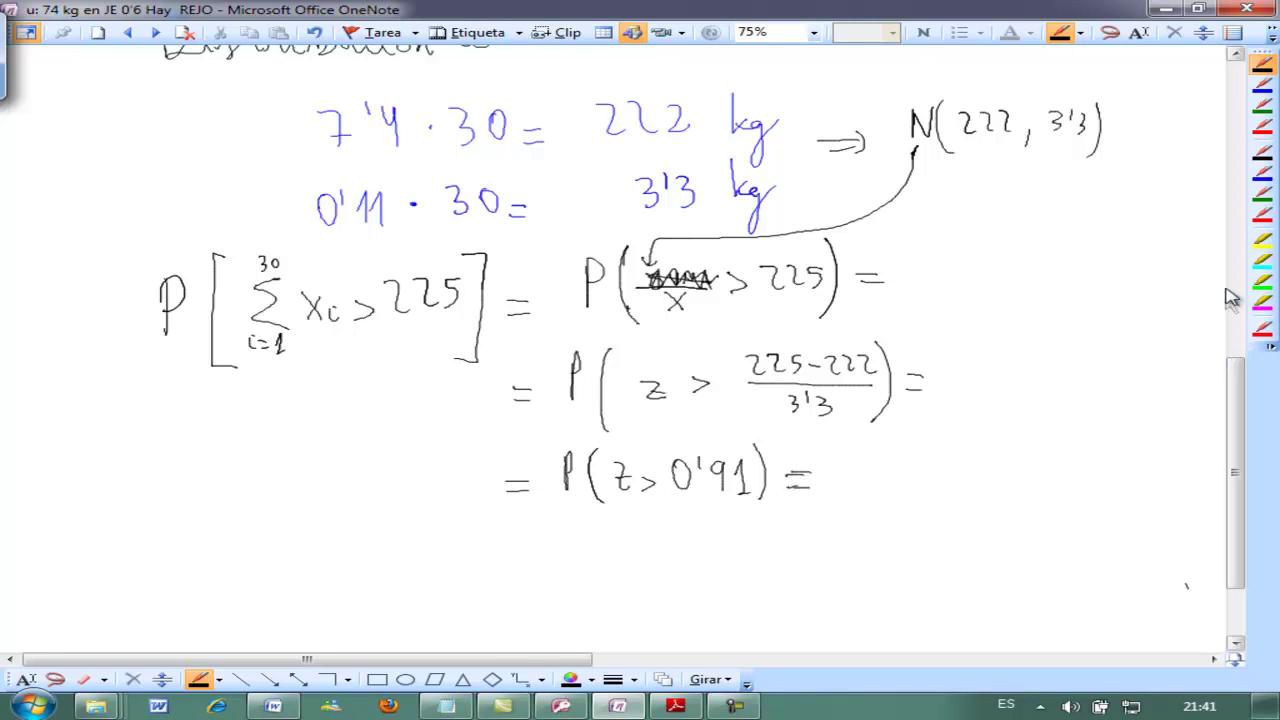
click(1262, 84)
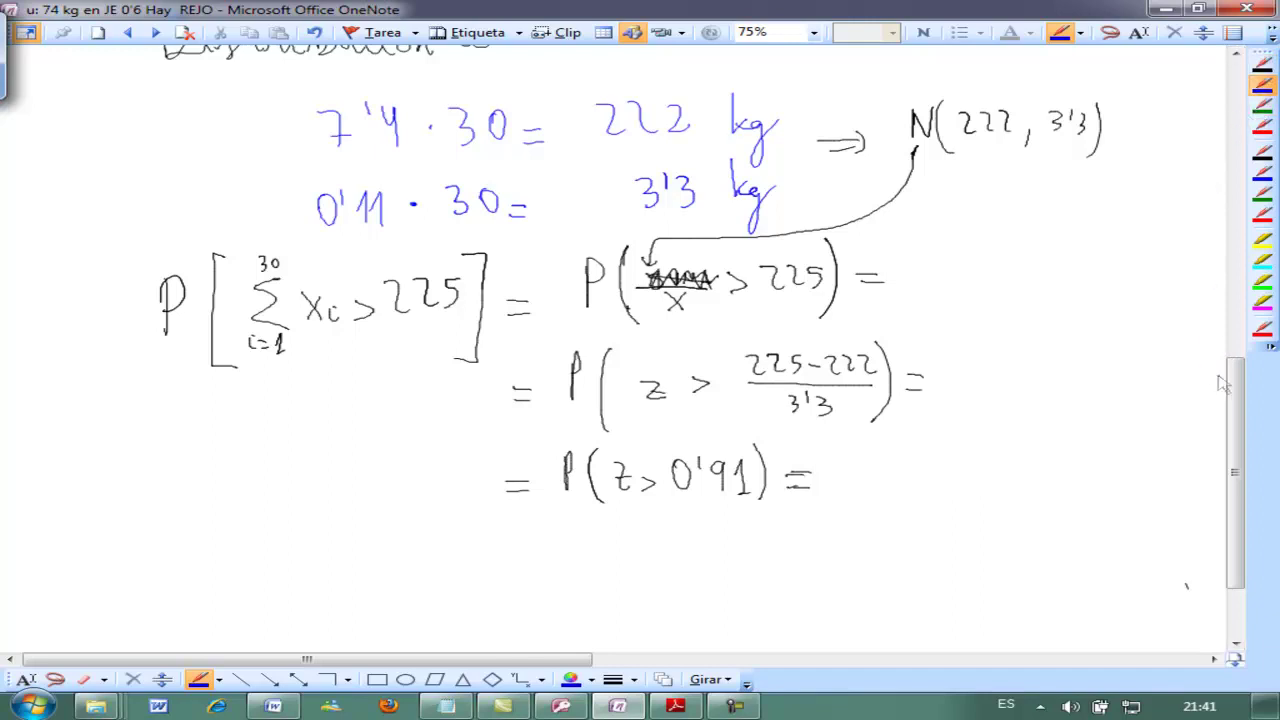
drag(1234, 388, 1234, 418)
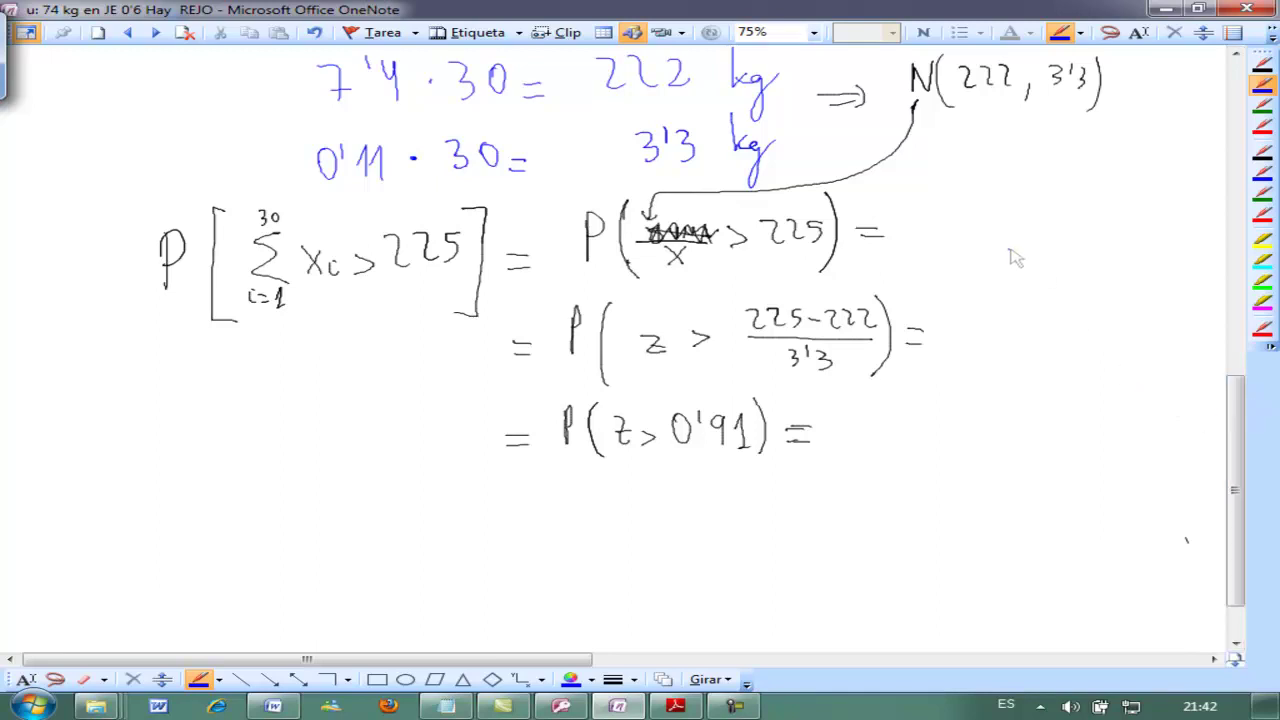
Write (X − μ)/σ to the right of the working, circle it and label it TIPIFICAR
drag(993, 240, 1013, 266)
mouse_move(1013, 240)
mouse_down()
mouse_move(994, 266)
mouse_move(1035, 256)
mouse_up()
mouse_move(1048, 272)
mouse_down()
mouse_move(1063, 258)
mouse_move(1088, 268)
mouse_up()
mouse_move(982, 270)
mouse_down()
mouse_move(1092, 268)
mouse_move(1055, 298)
mouse_up()
mouse_move(1022, 222)
mouse_down()
mouse_move(1088, 332)
mouse_move(1050, 232)
mouse_up()
mouse_move(991, 196)
mouse_down()
mouse_move(1009, 196)
mouse_move(1000, 214)
mouse_up()
mouse_move(1018, 196)
mouse_down()
mouse_move(1018, 214)
mouse_move(1076, 198)
mouse_up()
mouse_move(1084, 197)
mouse_down()
mouse_move(1096, 214)
mouse_move(1120, 196)
mouse_up()
mouse_move(1120, 196)
mouse_down()
mouse_move(1128, 214)
mouse_move(1136, 198)
mouse_move(1150, 214)
mouse_up()
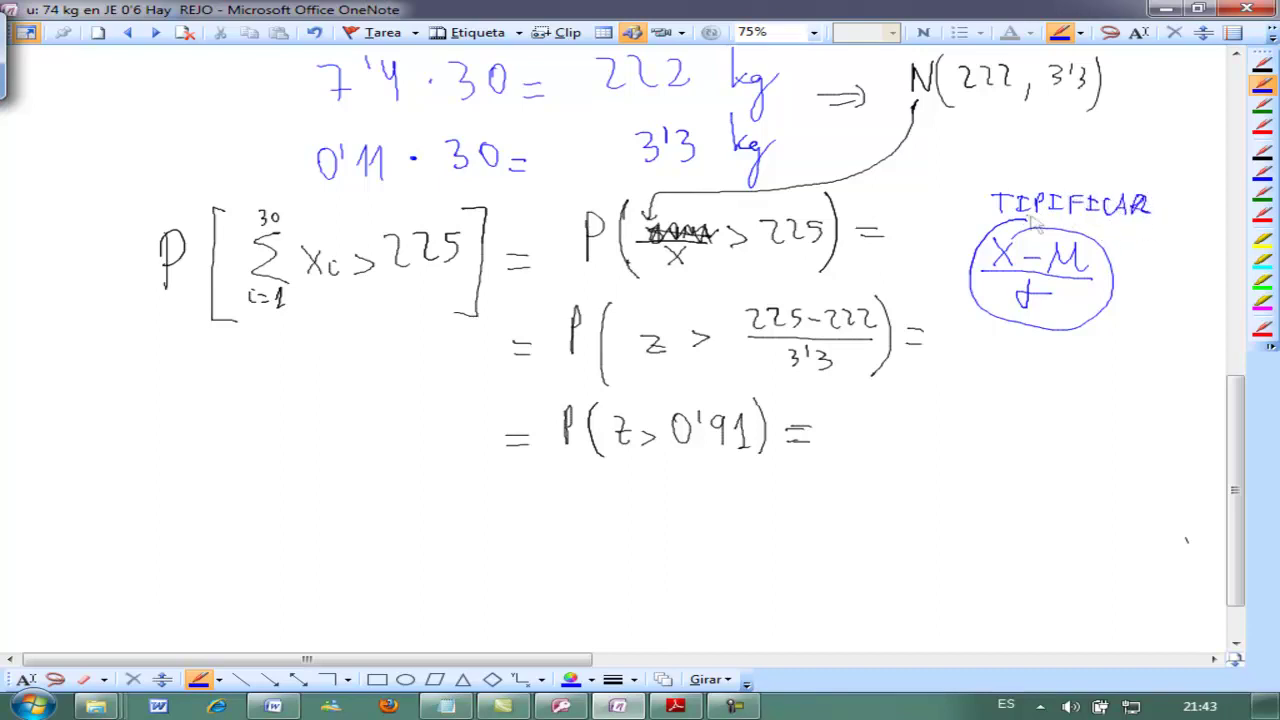
drag(1030, 222, 1040, 242)
Sketch a blue bell curve and mark the 0'91 cut-off and its tail in red
drag(197, 437, 466, 422)
drag(333, 342, 335, 432)
mouse_move(212, 422)
mouse_down()
mouse_move(250, 420)
mouse_move(315, 372)
mouse_move(490, 410)
mouse_up()
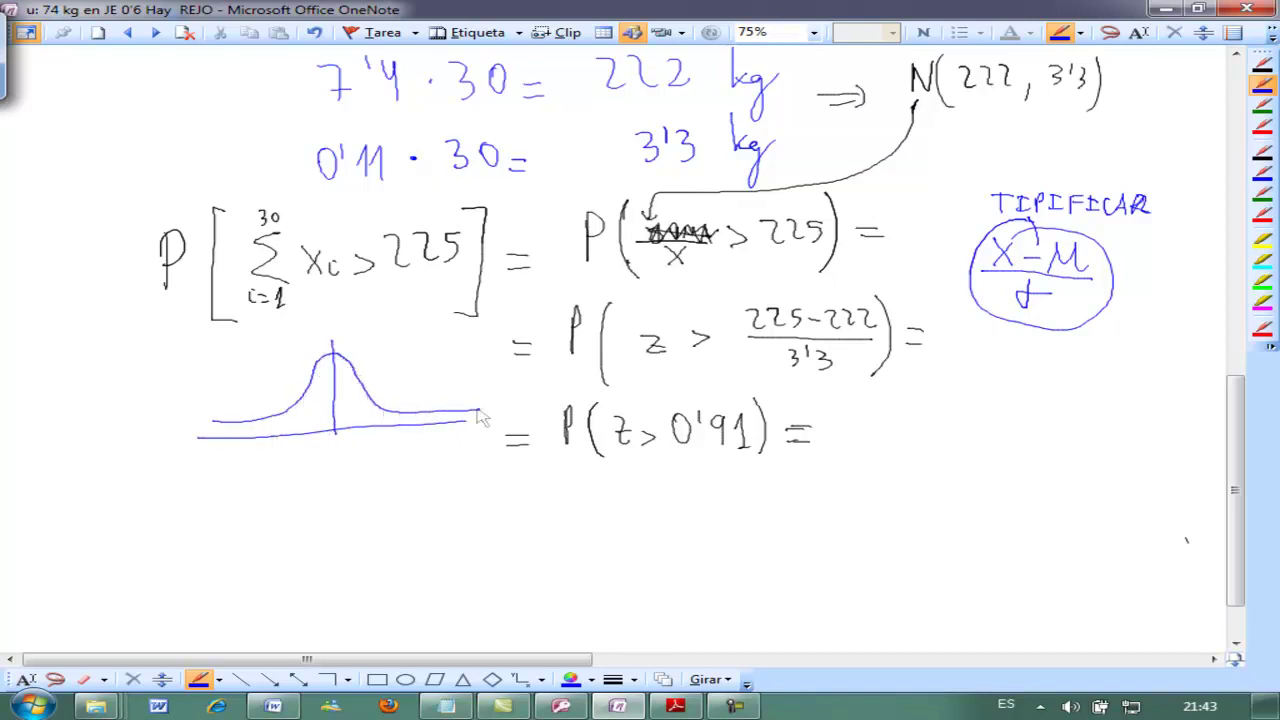
click(1262, 126)
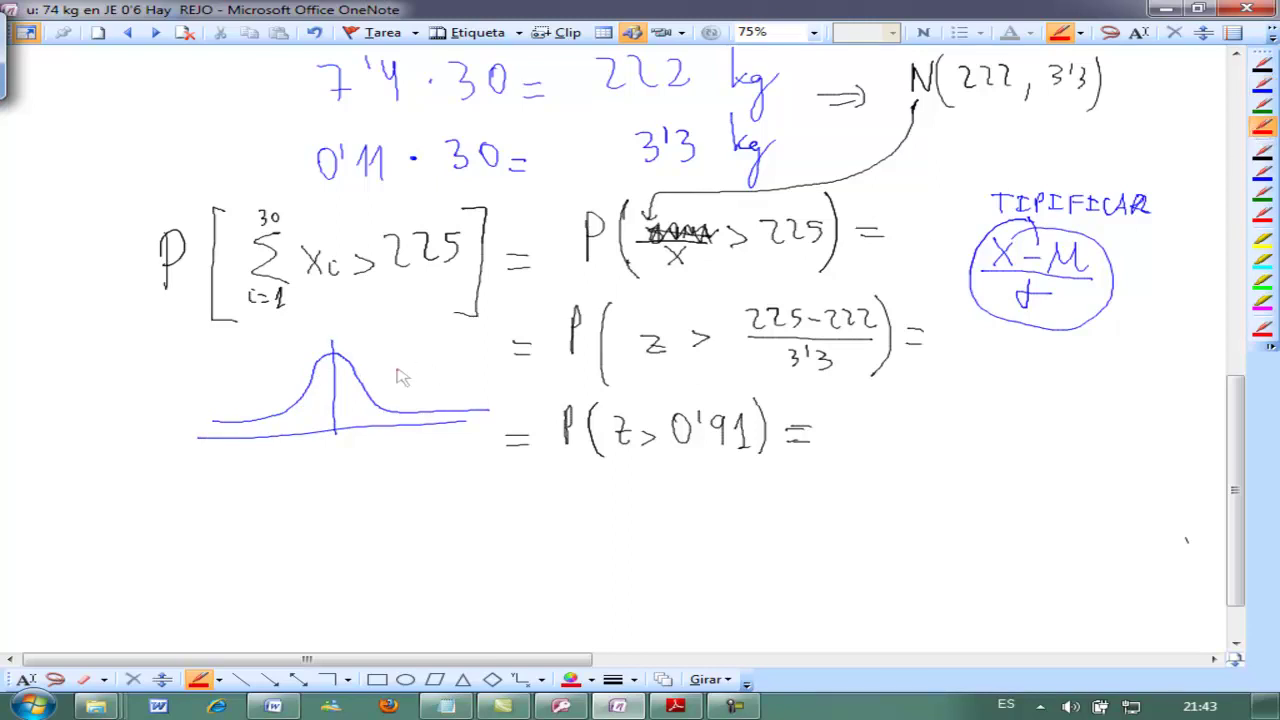
drag(386, 397, 383, 447)
mouse_move(392, 444)
mouse_down()
mouse_move(421, 461)
mouse_move(450, 412)
mouse_move(488, 410)
mouse_up()
In blue, write the line = 1 − P(z < 0'91) =
click(1262, 84)
drag(511, 513, 530, 512)
mouse_move(511, 525)
mouse_down()
mouse_move(584, 494)
mouse_move(584, 528)
mouse_up()
mouse_move(574, 529)
mouse_down()
mouse_move(630, 512)
mouse_move(662, 526)
mouse_move(666, 506)
mouse_move(686, 524)
mouse_up()
mouse_move(700, 494)
mouse_down()
mouse_move(722, 516)
mouse_move(746, 518)
mouse_move(764, 492)
mouse_move(799, 507)
mouse_up()
mouse_move(806, 494)
mouse_down()
mouse_move(824, 516)
mouse_move(848, 503)
mouse_up()
drag(832, 512, 848, 511)
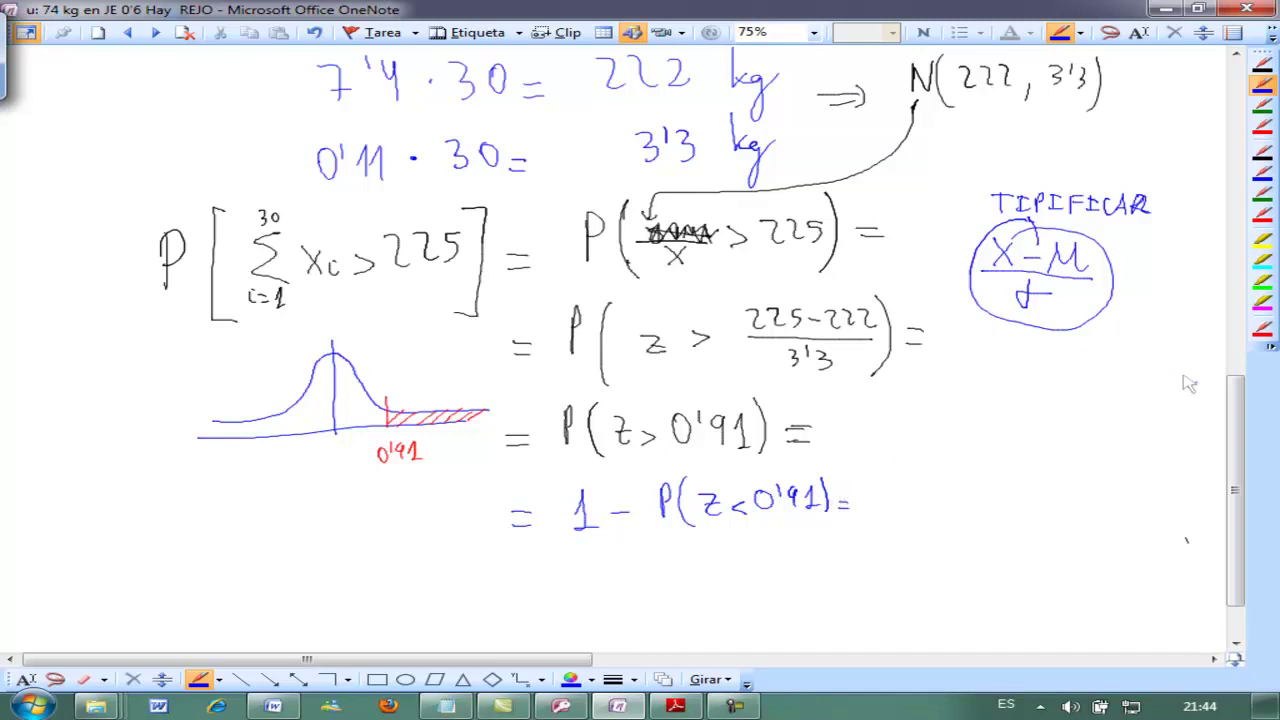
Continue the working with = 1 − 0'8186 = in blue
scroll(1240, 388, up, 1)
mouse_move(1240, 393)
mouse_down()
mouse_move(1238, 232)
mouse_move(1238, 432)
mouse_up()
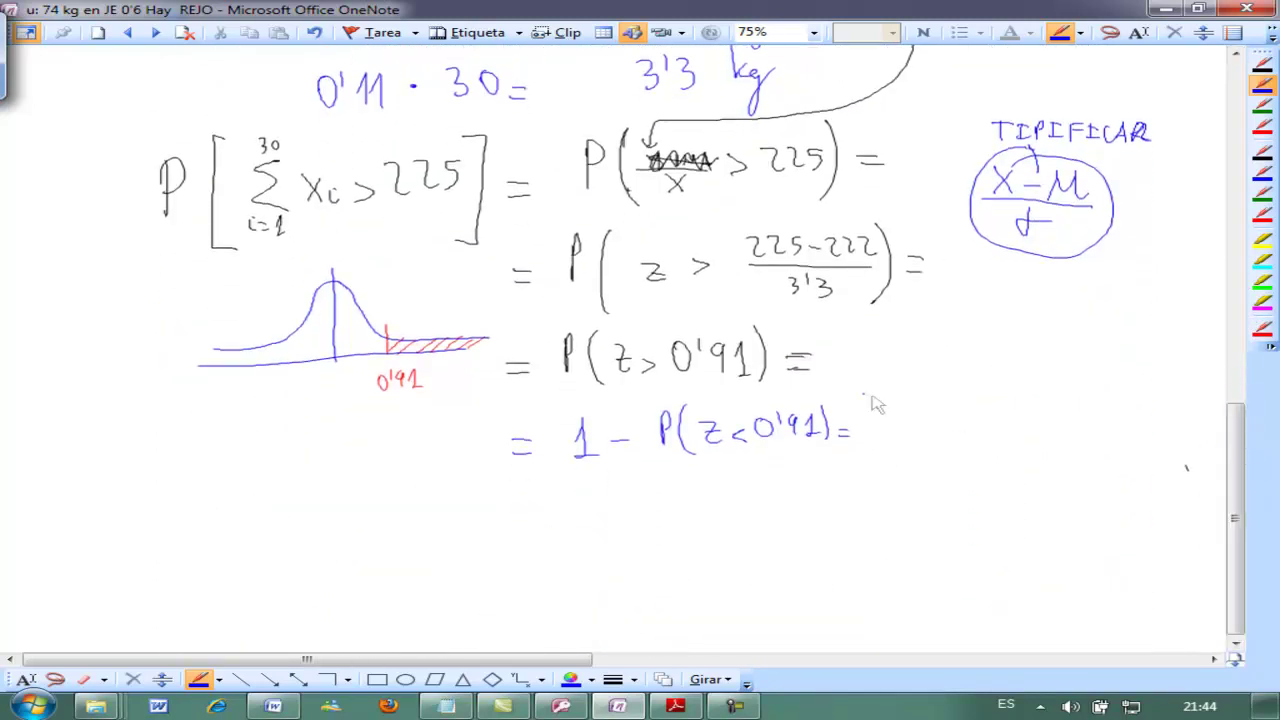
drag(882, 410, 888, 438)
mouse_move(900, 428)
mouse_down()
mouse_move(943, 412)
mouse_move(1000, 434)
mouse_up()
drag(1012, 408, 1024, 432)
mouse_move(1042, 410)
mouse_down()
mouse_move(1036, 430)
mouse_move(1062, 423)
mouse_up()
drag(1050, 431, 1062, 431)
drag(860, 476, 882, 485)
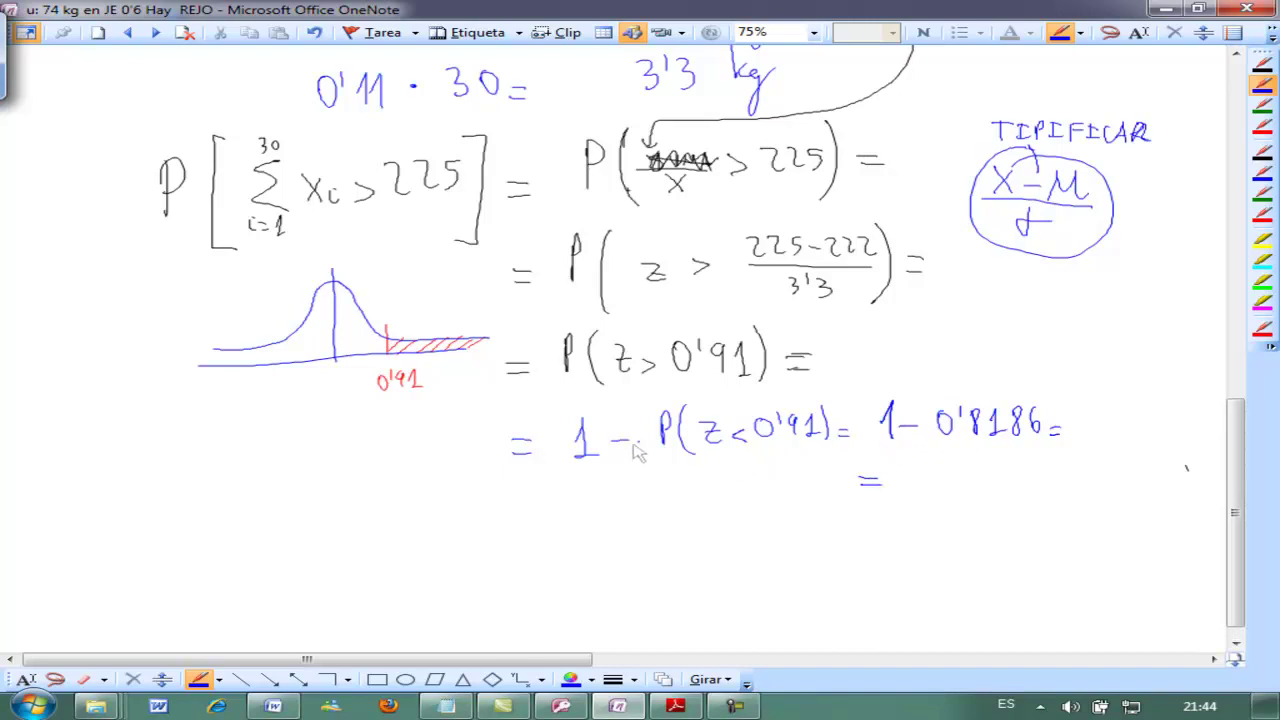
In green, draw direction arrows on the bell curve and circle the > in P(z>0'91)
click(1262, 104)
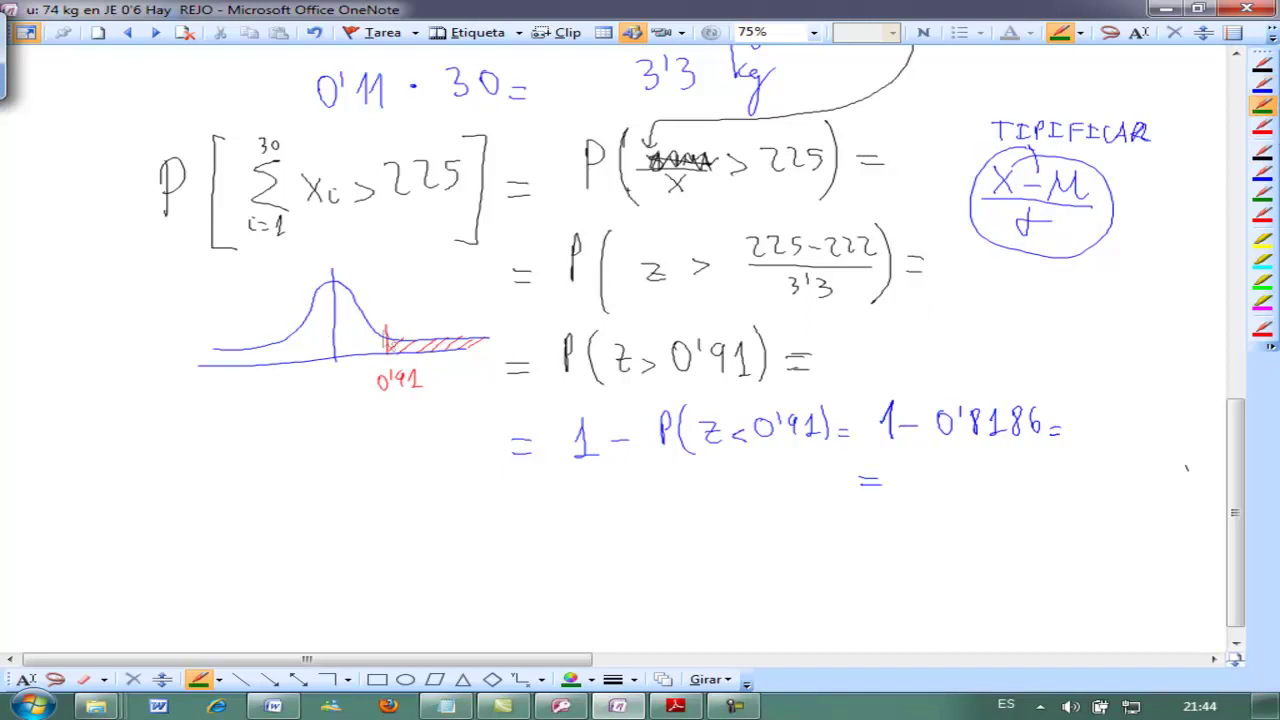
mouse_move(386, 350)
mouse_down()
mouse_move(410, 314)
mouse_move(418, 332)
mouse_move(348, 352)
mouse_move(306, 346)
mouse_up()
drag(318, 339, 318, 353)
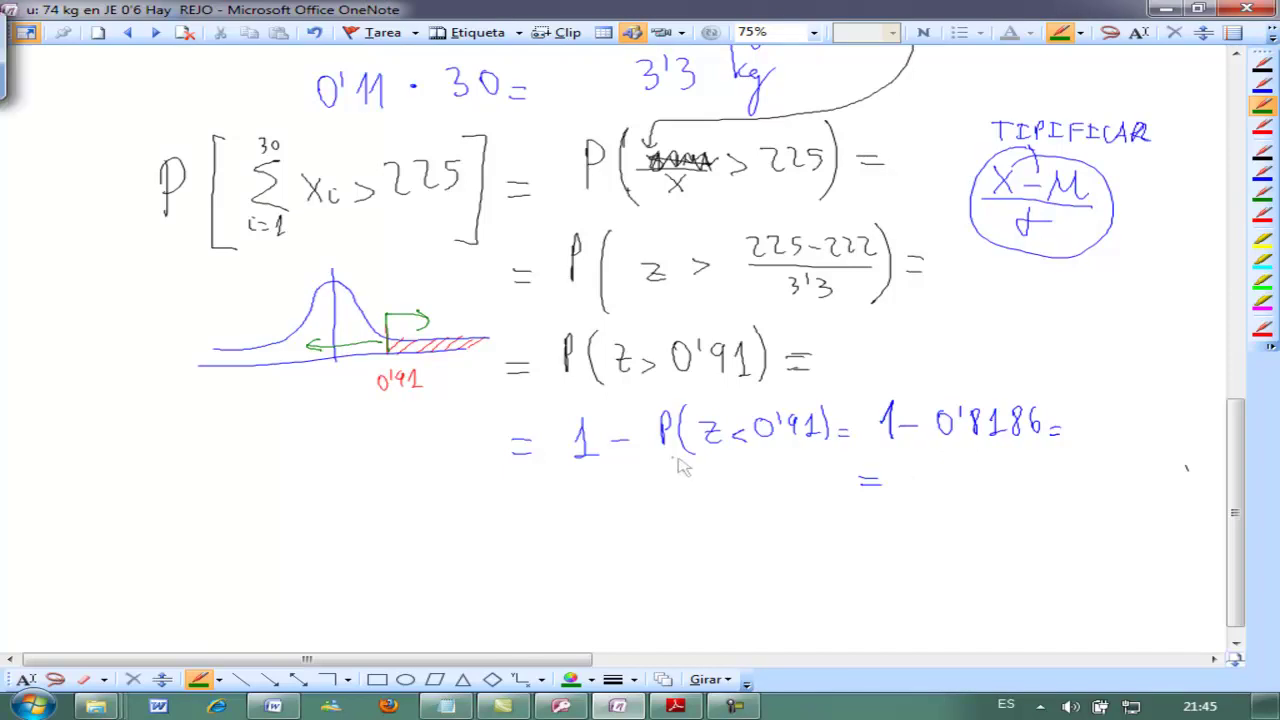
drag(648, 350, 650, 347)
Sketch a green bell curve with a hatched left tail labelled P(z < −2'1), and write 0'1814
drag(122, 486, 357, 492)
drag(240, 419, 241, 482)
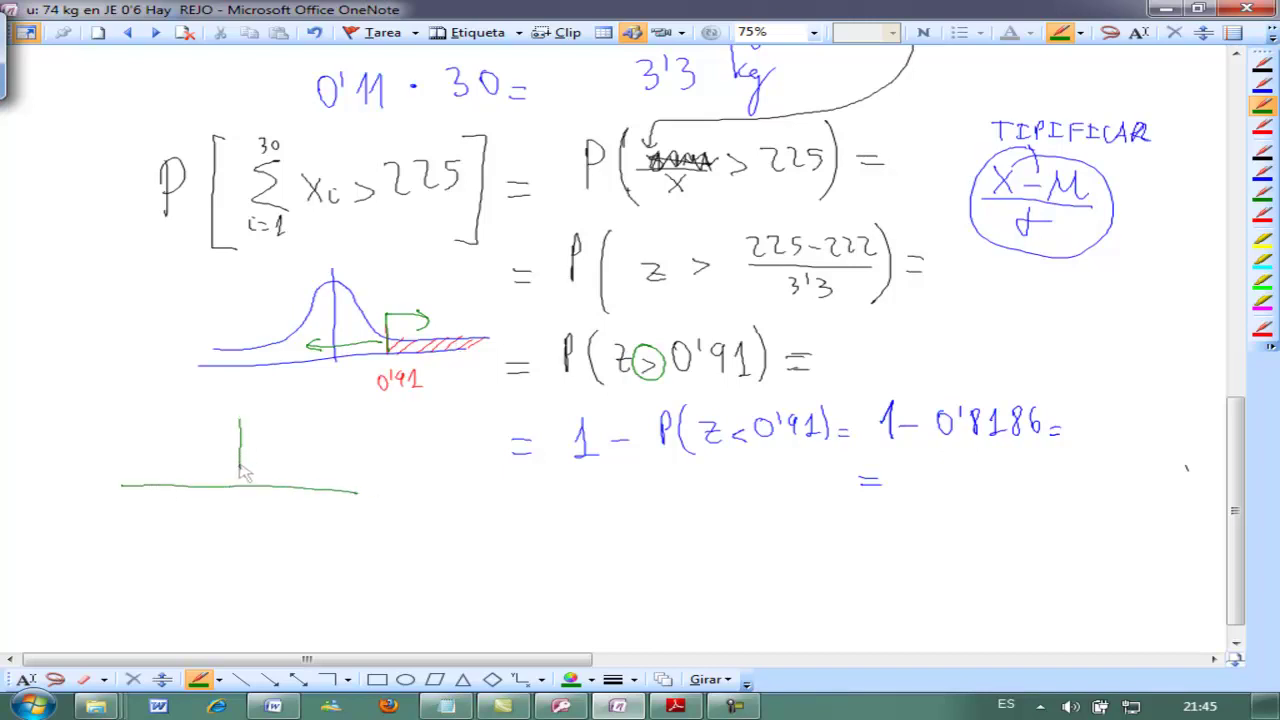
mouse_move(138, 470)
mouse_down()
mouse_move(270, 456)
mouse_move(340, 478)
mouse_up()
mouse_move(174, 455)
mouse_down()
mouse_move(174, 488)
mouse_move(128, 486)
mouse_move(163, 488)
mouse_up()
mouse_move(115, 541)
mouse_down()
mouse_move(116, 566)
mouse_move(136, 574)
mouse_move(250, 550)
mouse_up()
drag(256, 542, 266, 568)
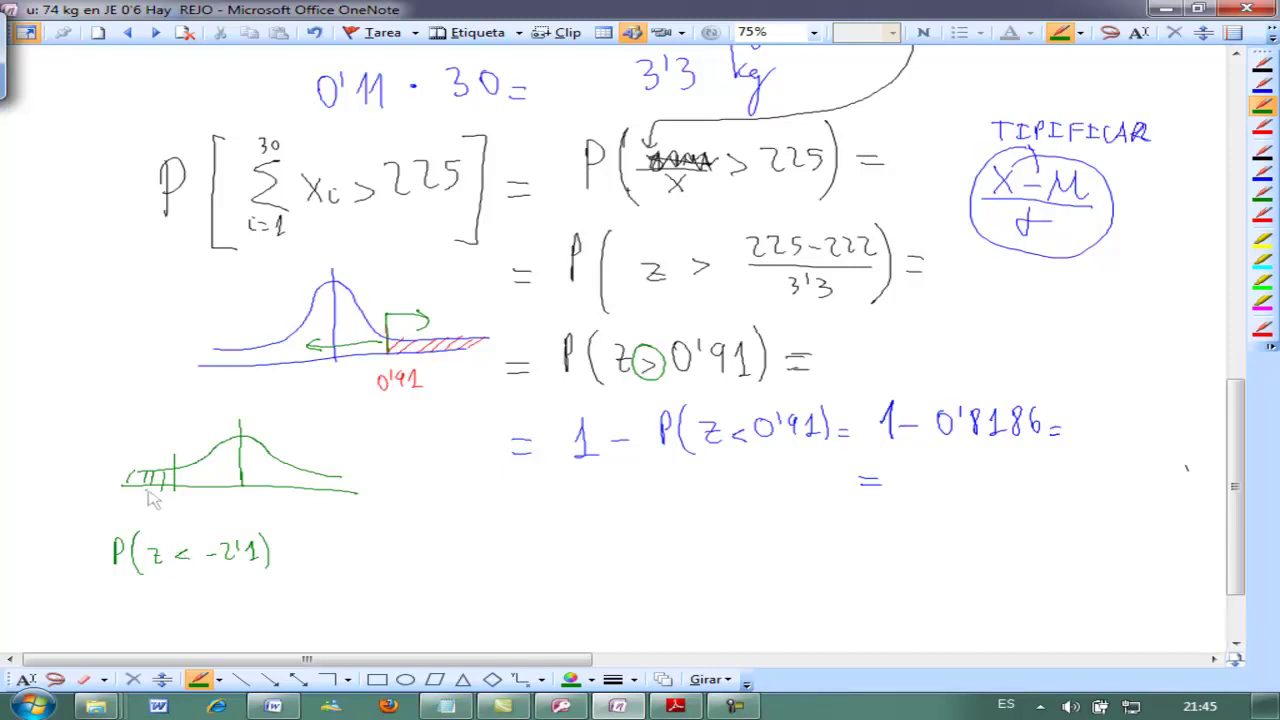
mouse_move(155, 487)
mouse_down()
mouse_move(124, 477)
mouse_move(174, 478)
mouse_up()
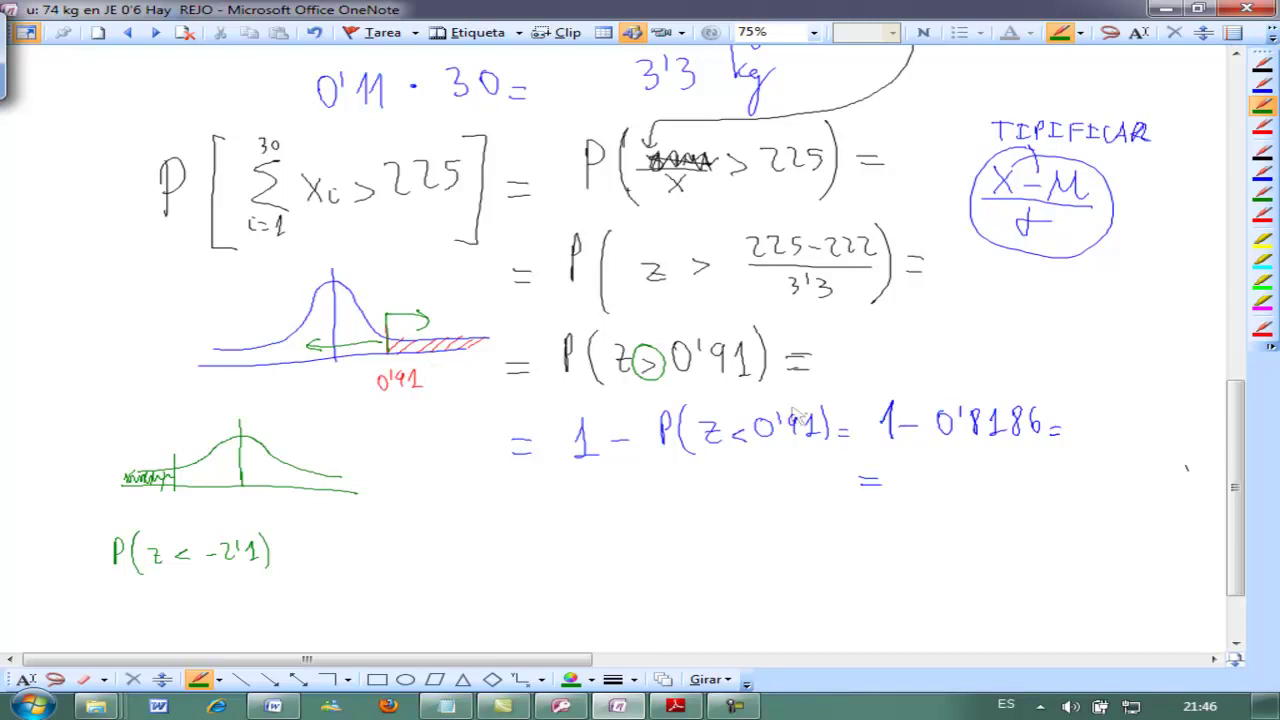
mouse_move(912, 462)
mouse_down()
mouse_move(907, 480)
mouse_move(929, 470)
mouse_move(943, 484)
mouse_move(968, 468)
mouse_move(994, 484)
mouse_move(1022, 476)
mouse_move(1020, 488)
mouse_up()
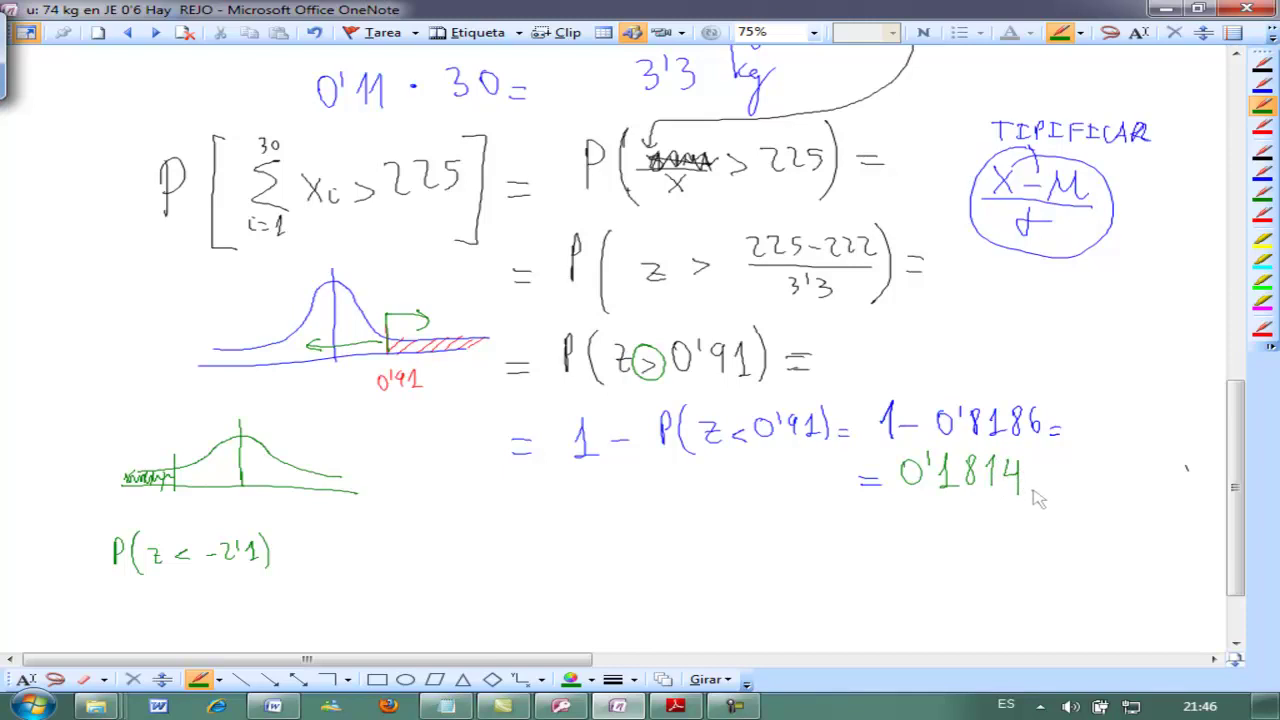
Scroll up and write 222−3 , 222+3 in green beneath N(222, 3'3)
drag(1240, 429, 1244, 394)
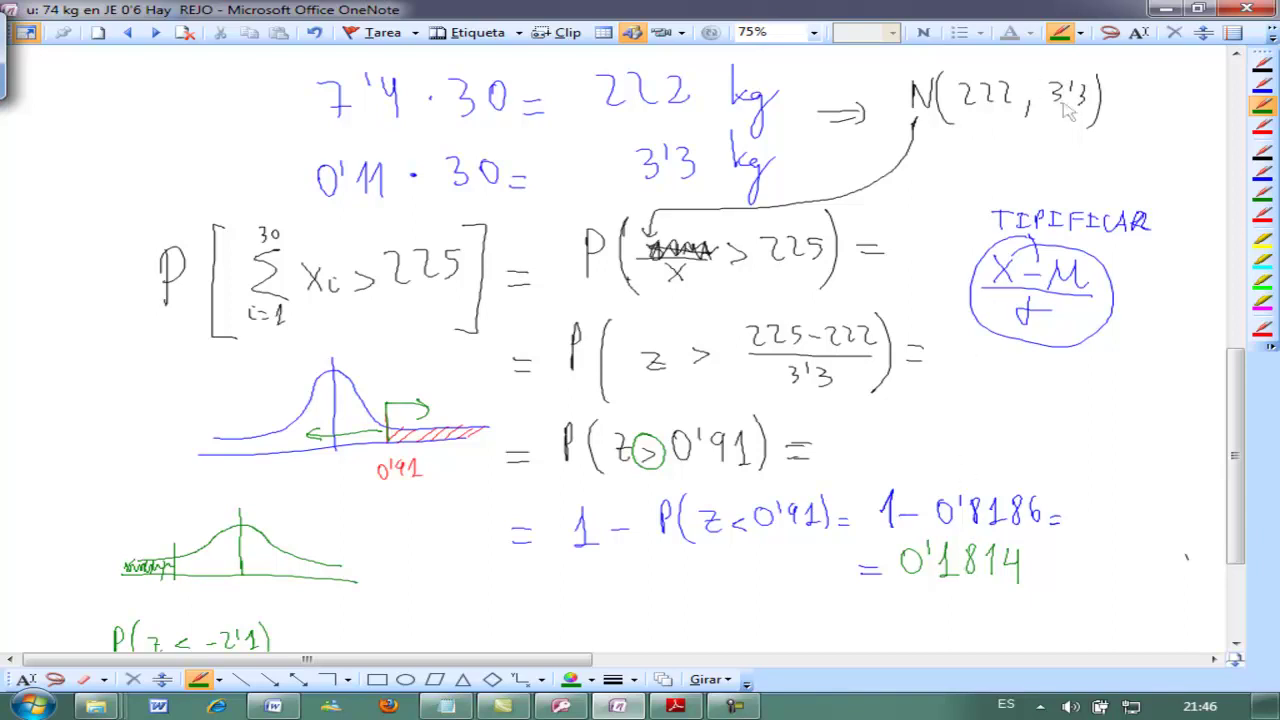
drag(1020, 156, 1083, 172)
drag(1076, 164, 1095, 172)
drag(1016, 166, 1013, 176)
drag(943, 155, 952, 170)
drag(953, 155, 990, 171)
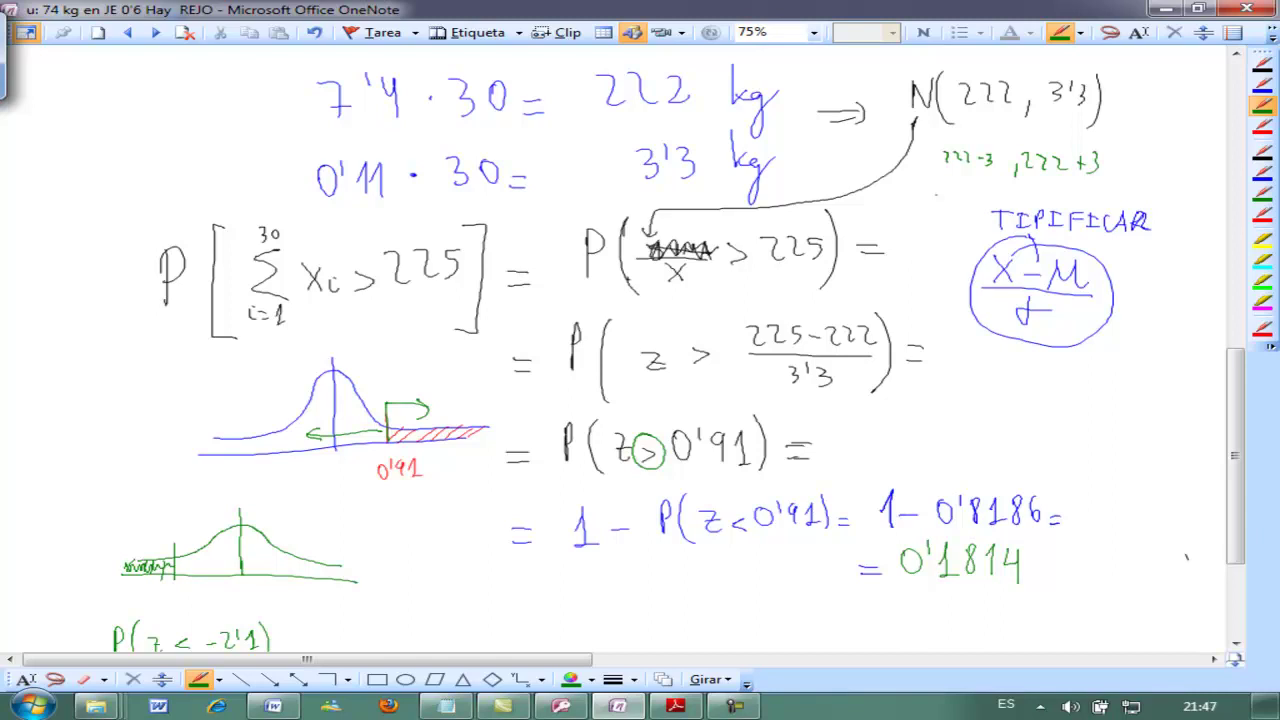
Draw three vertical marker lines through the blue bell curve, at its centre and to the left
drag(345, 354, 356, 447)
drag(328, 360, 330, 455)
drag(272, 386, 271, 455)
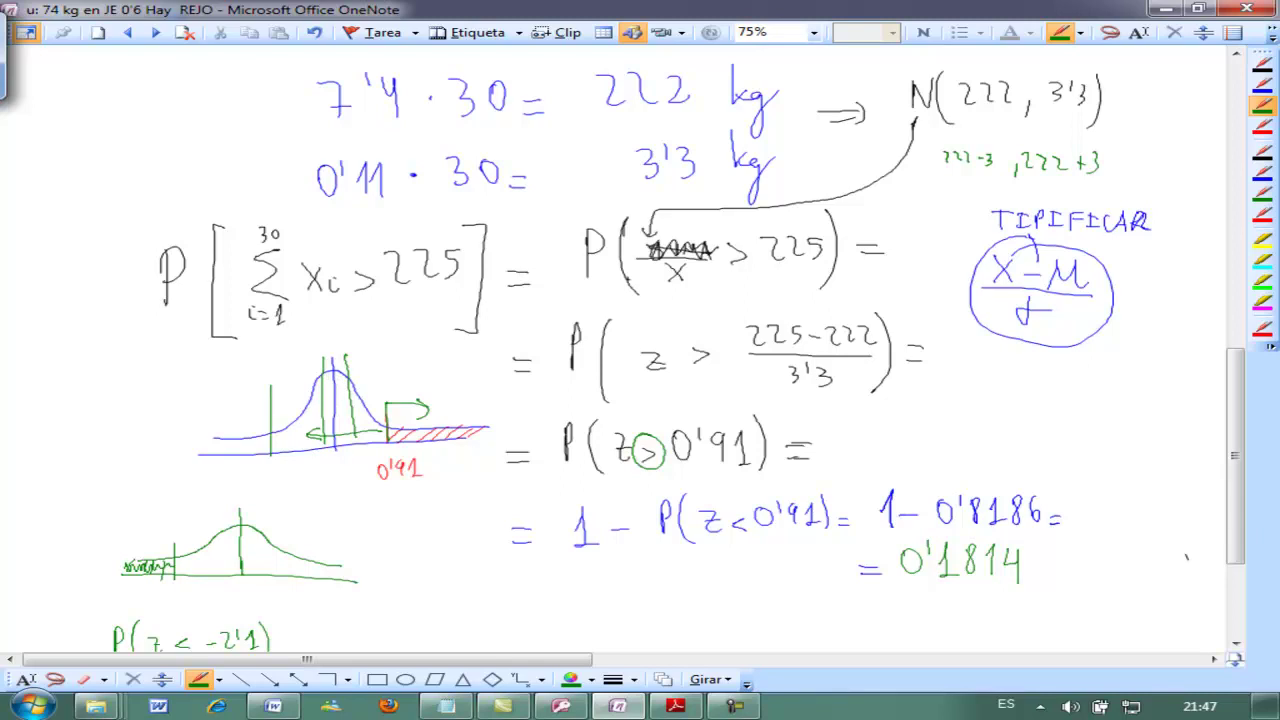
click(735, 708)
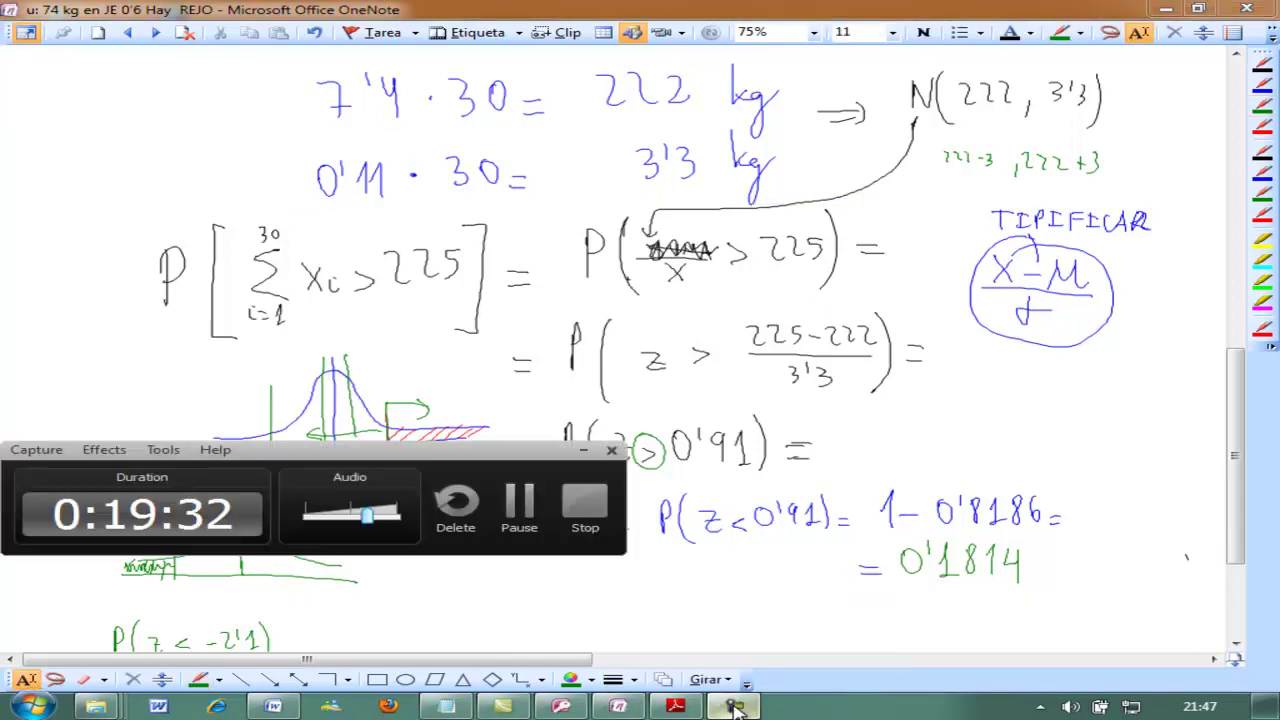